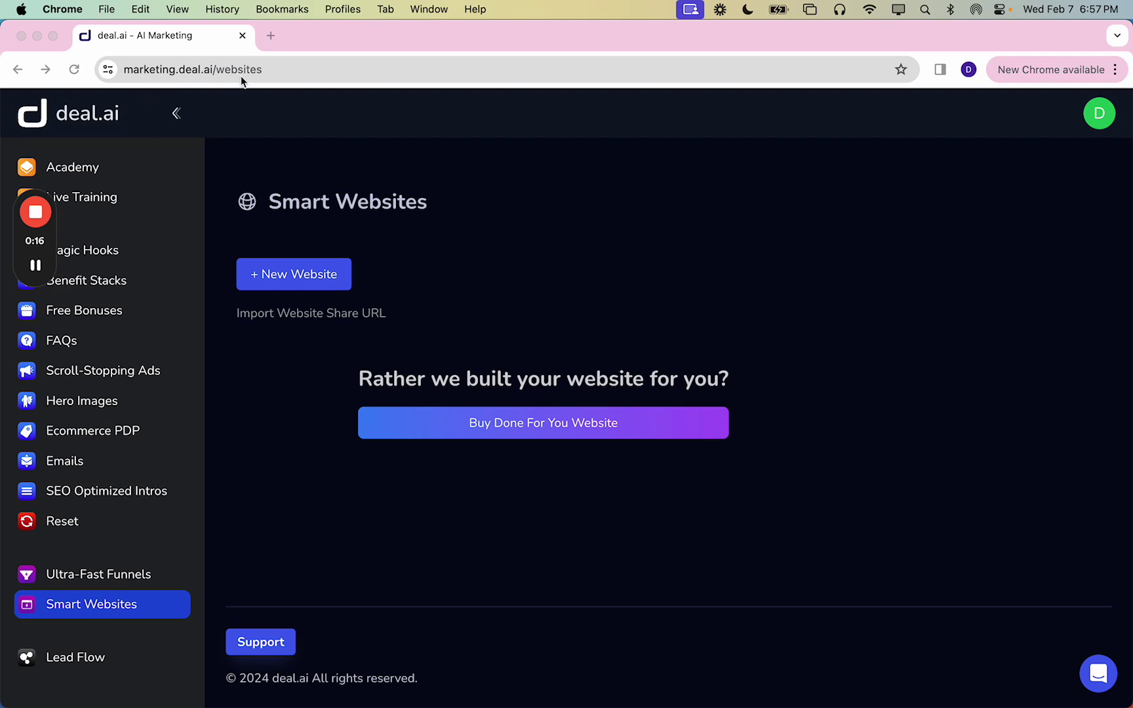
Create a new Smart Website titled "Dave's Car Wash" and open it
left_click(118, 601)
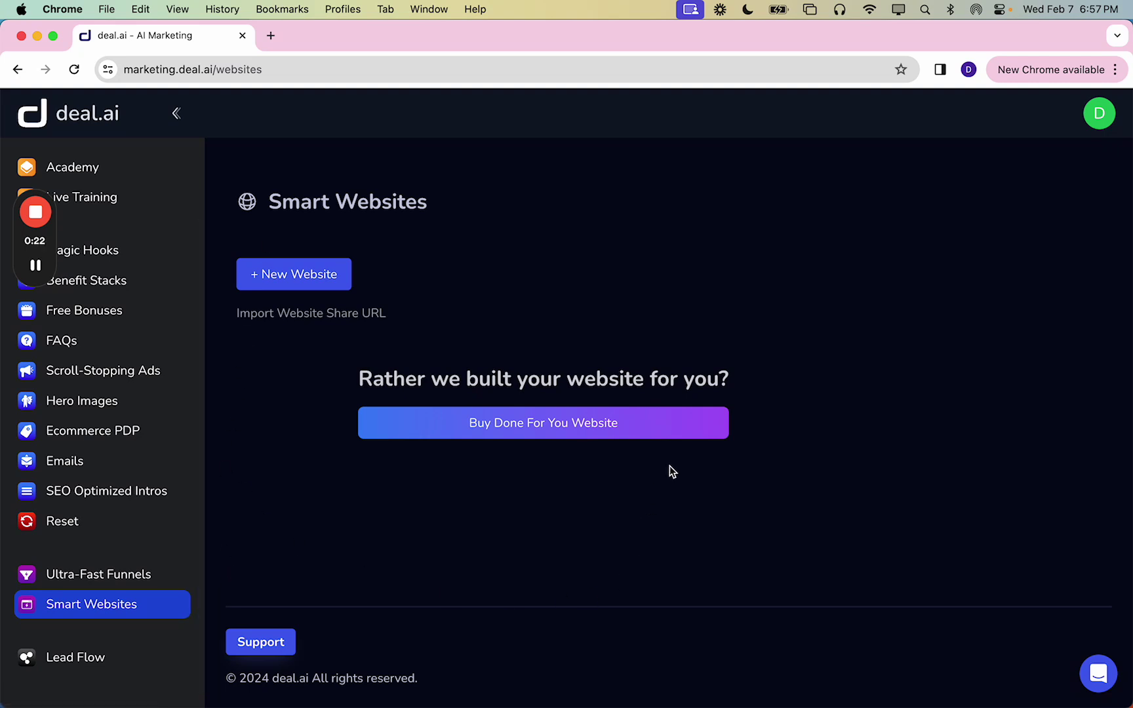
left_click(309, 274)
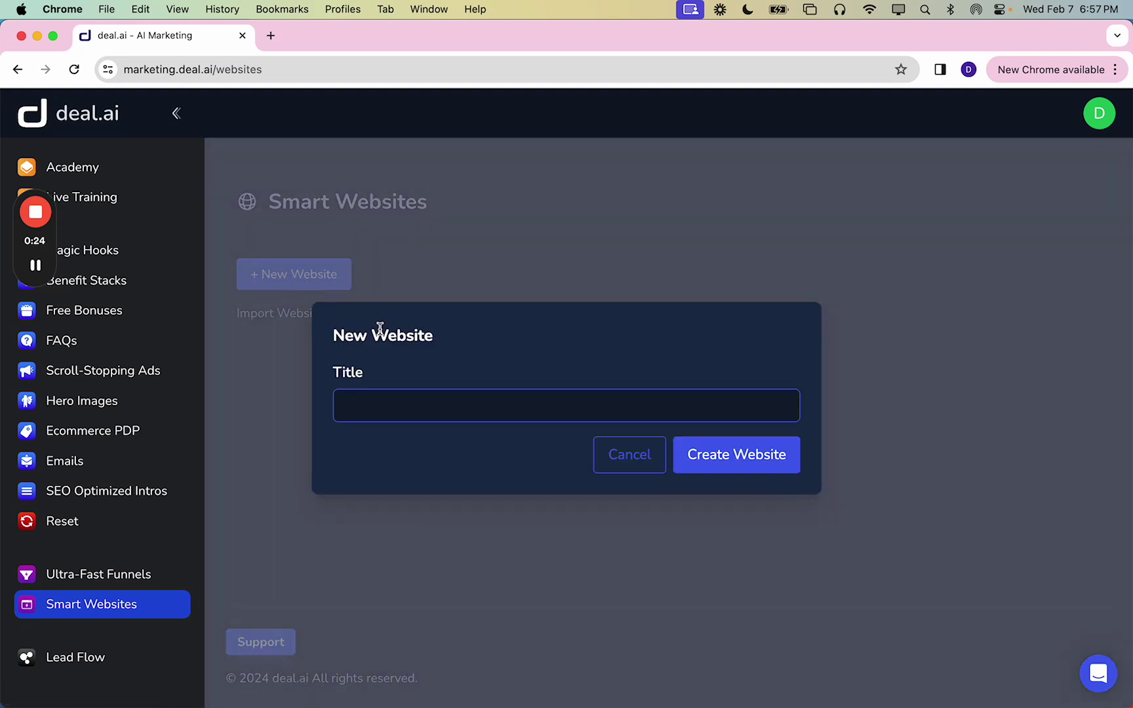
type("Dave's Car Wash")
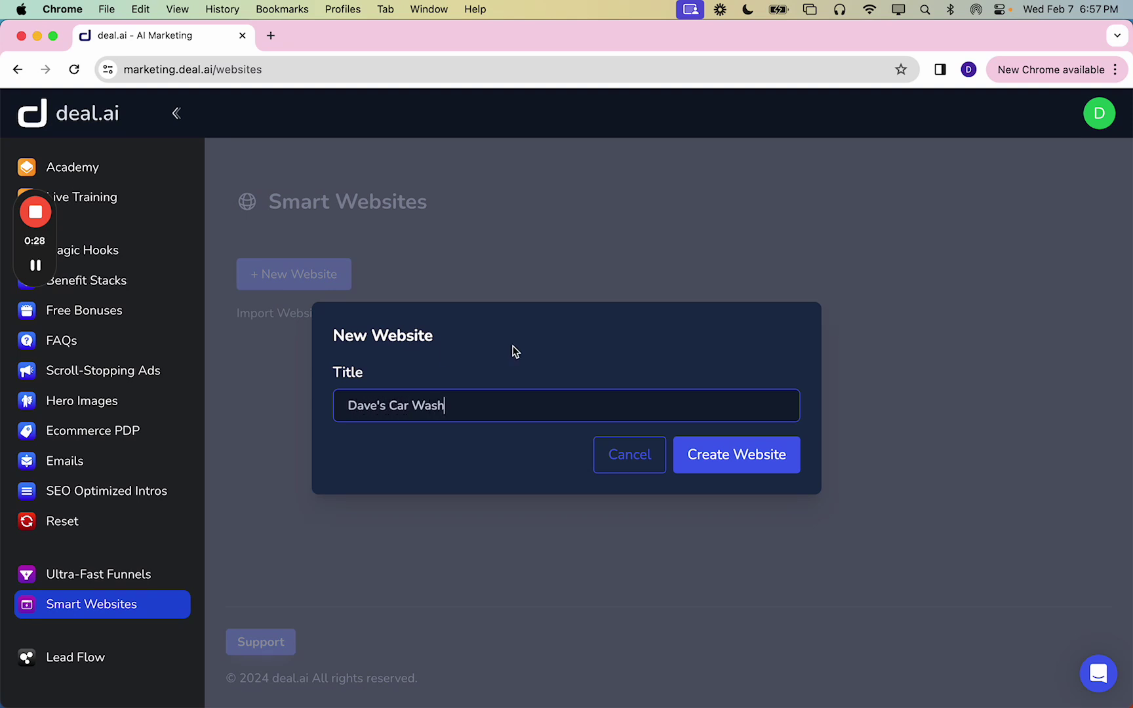
left_click(711, 443)
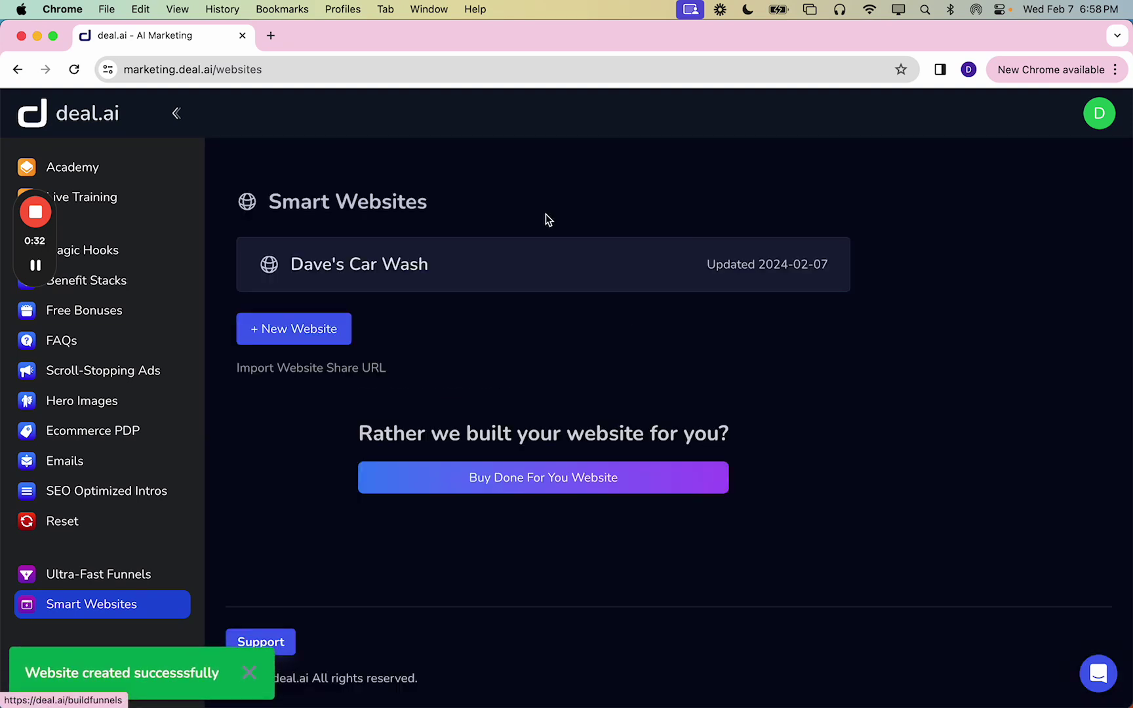
left_click(498, 266)
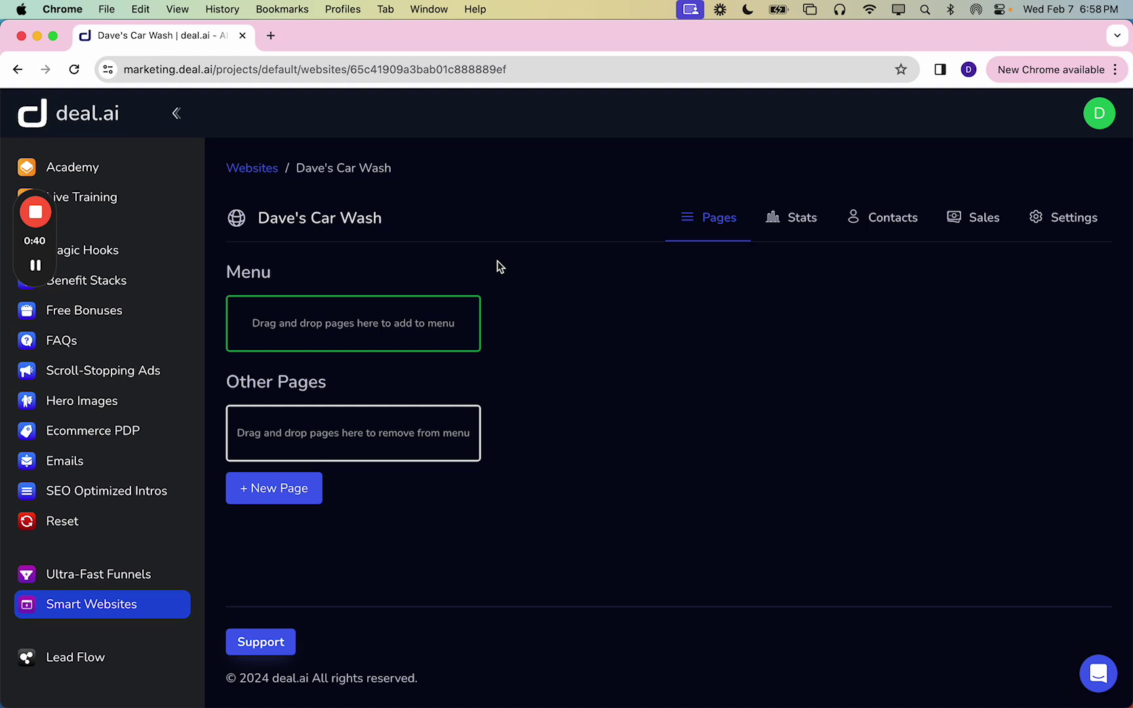
Add a website page titled "Home" with the path "home", based on the Blank Template
left_click(274, 493)
type("Home")
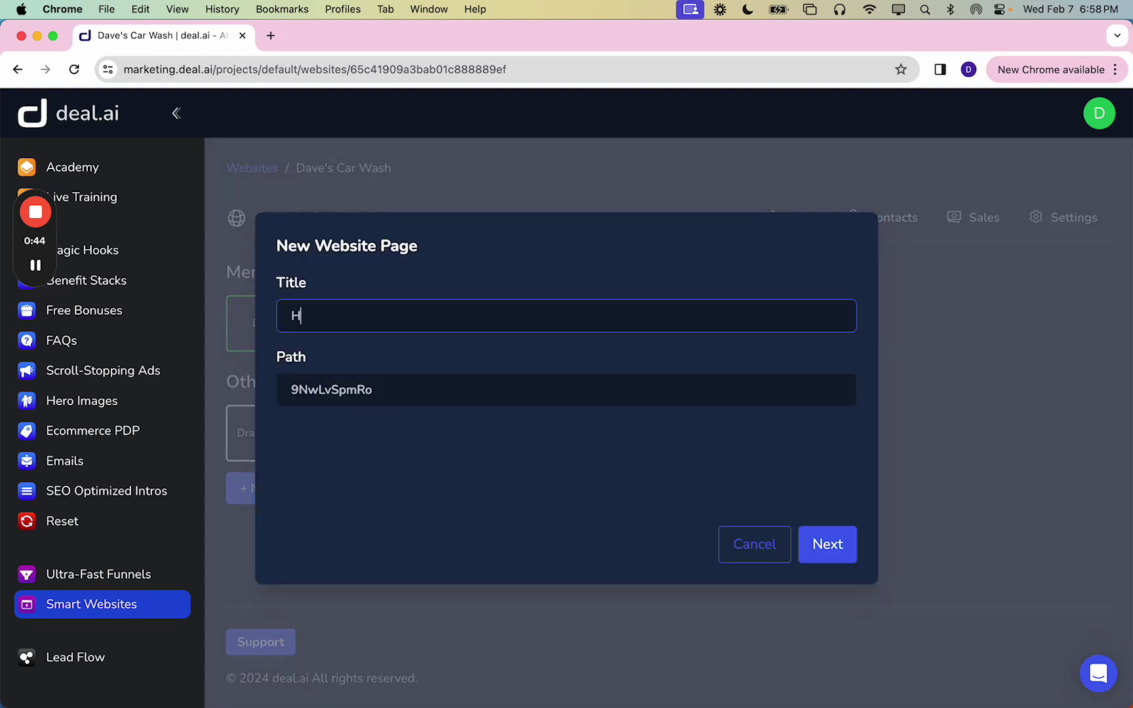
left_click(343, 391)
double_click(343, 391)
type("home")
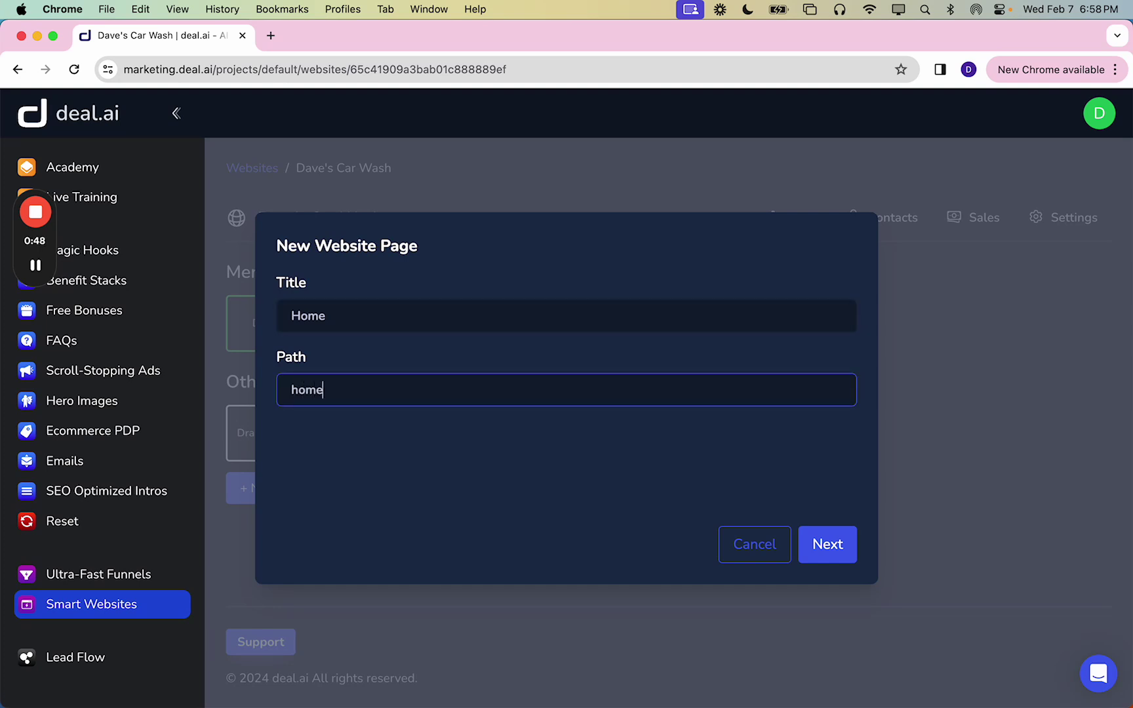
left_click(836, 541)
scroll(662, 405, "down", 5)
scroll(662, 405, "down", 2)
mouse_move(799, 404)
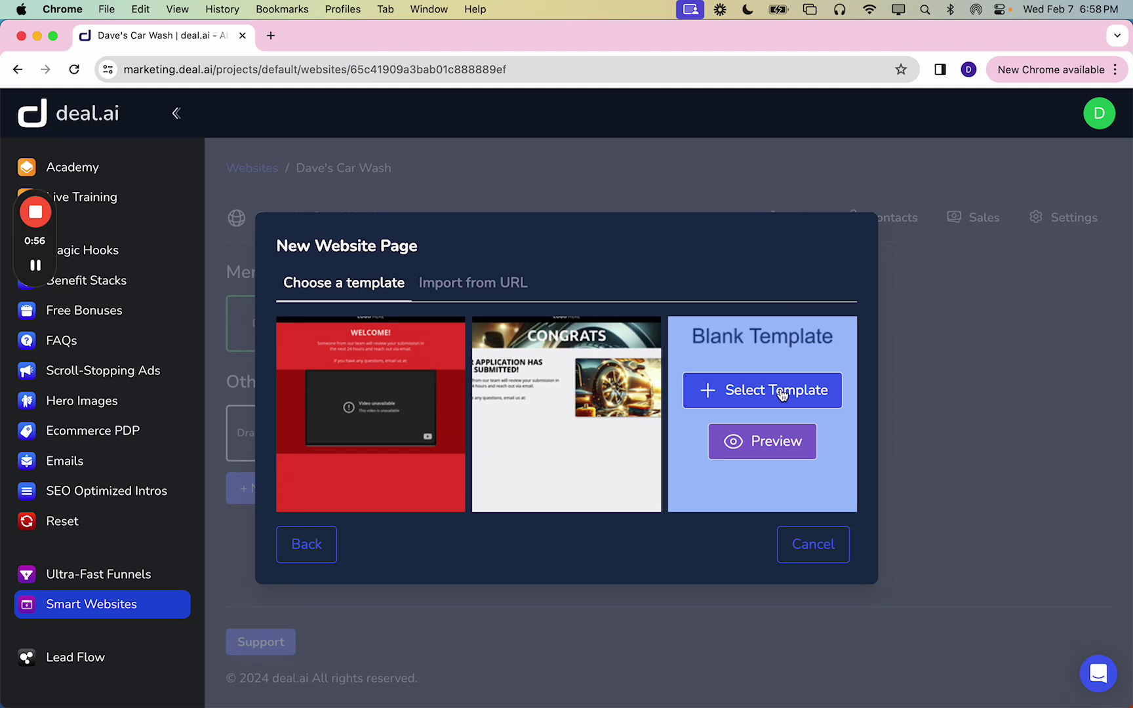
left_click(782, 392)
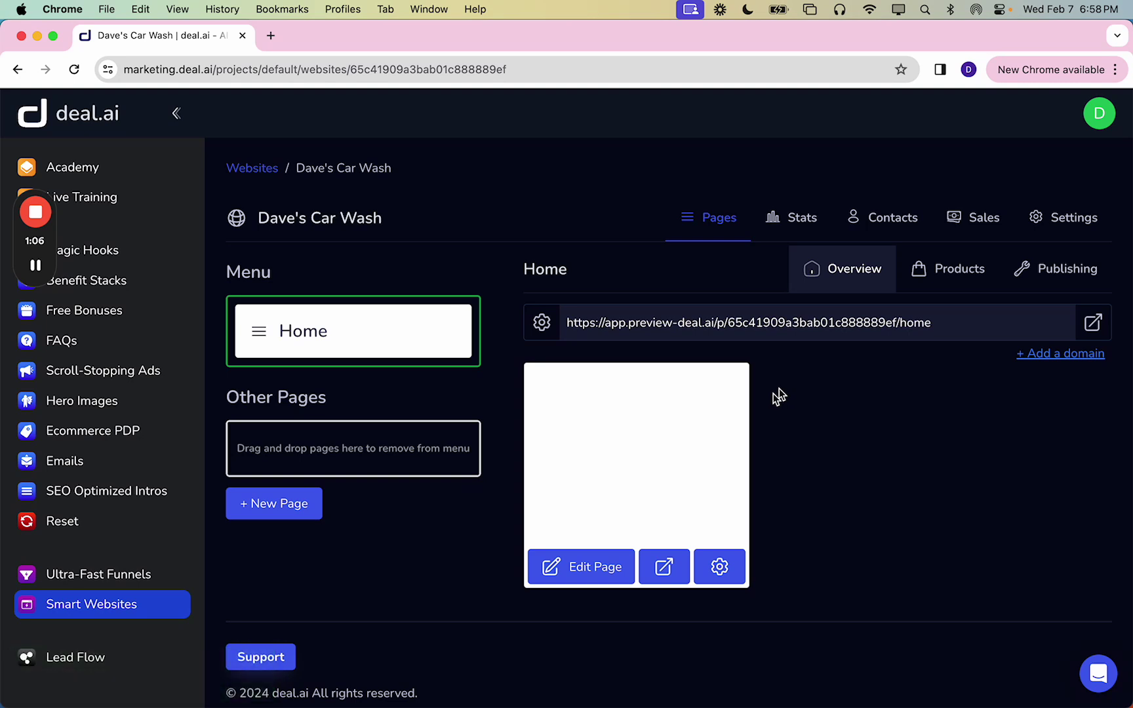
Add a second page titled "About" with the path "about", also based on the Blank Template
left_click(263, 506)
type("About")
double_click(354, 402)
type("about")
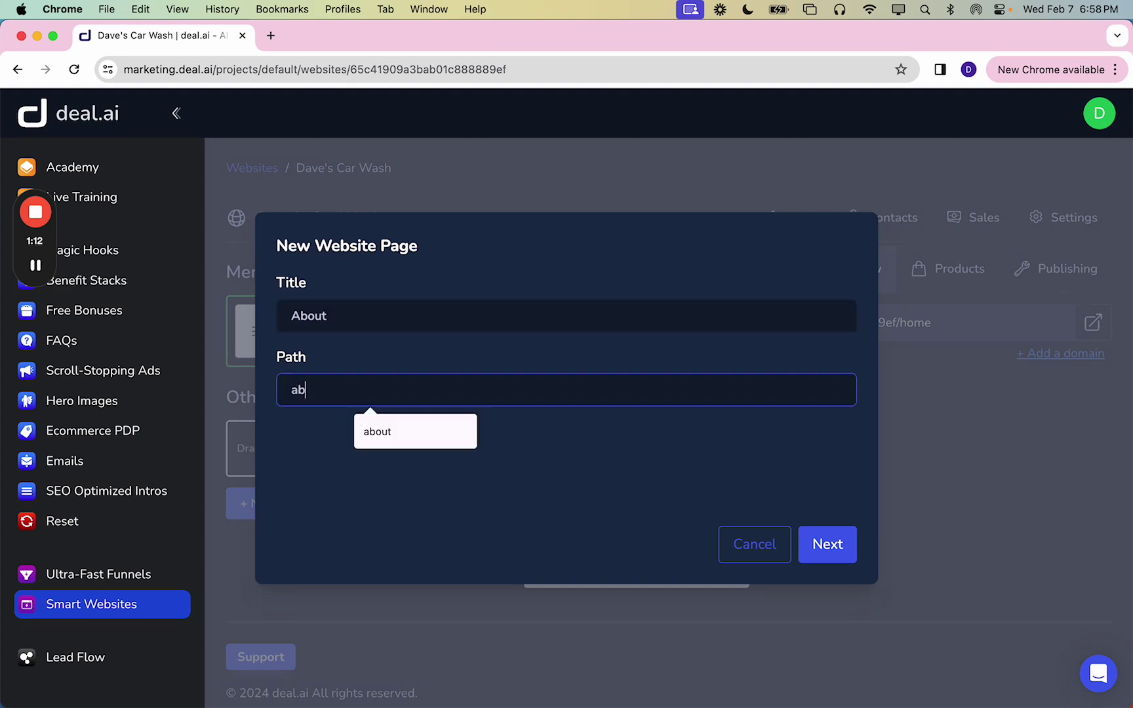
left_click(830, 543)
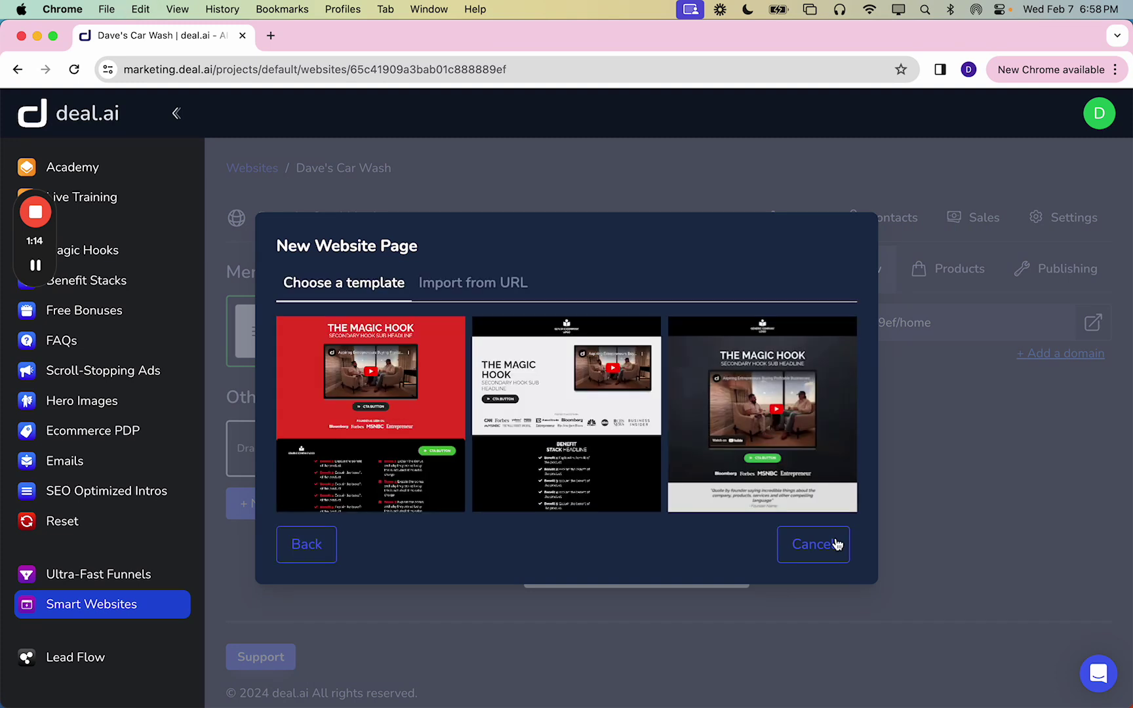
scroll(767, 420, "down", 5)
scroll(796, 453, "down", 3)
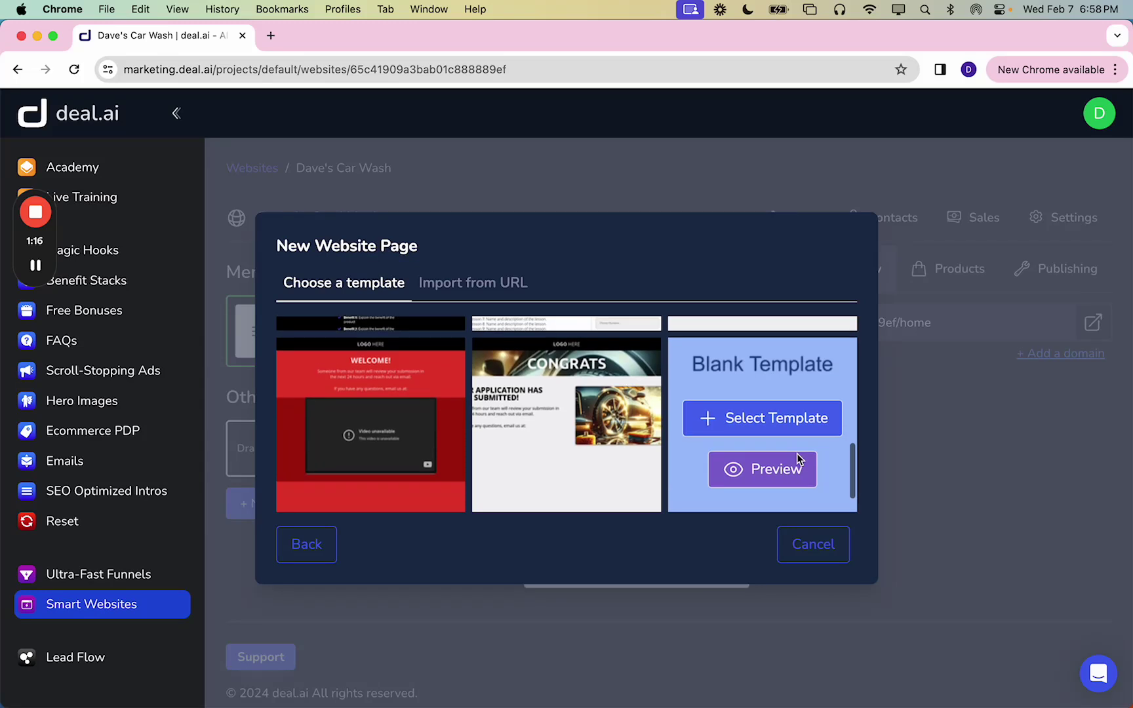
left_click(768, 417)
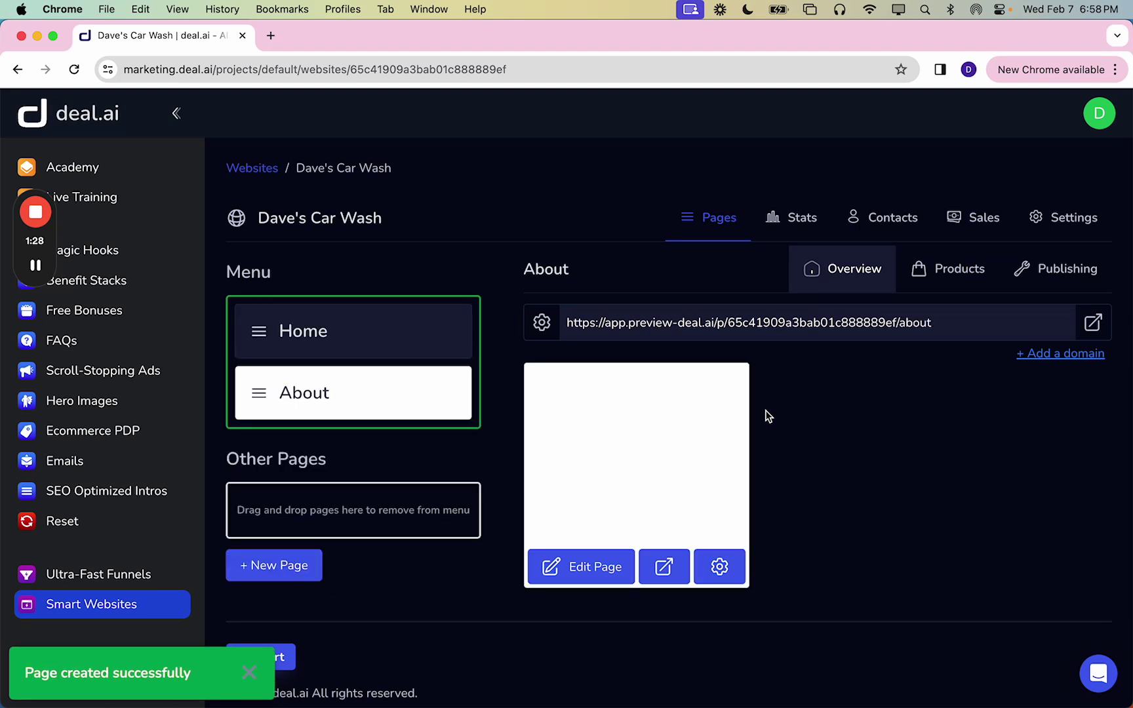
Open the Home page for editing and add a Full Width section at its start
left_click(365, 338)
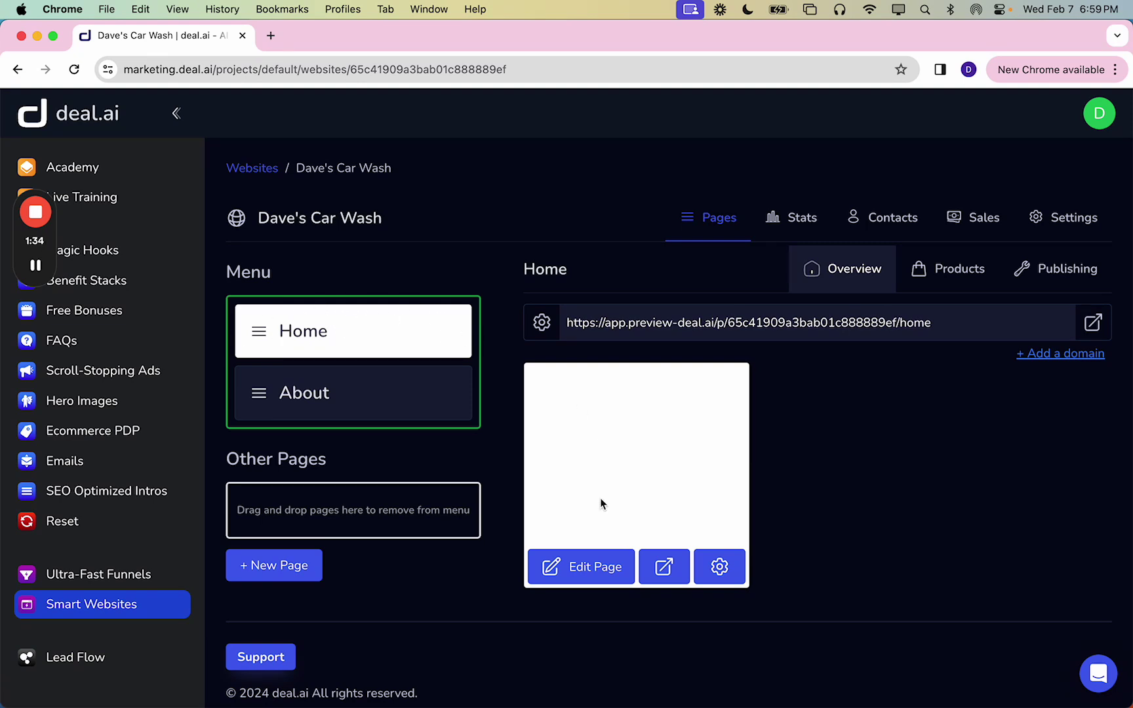
left_click(584, 572)
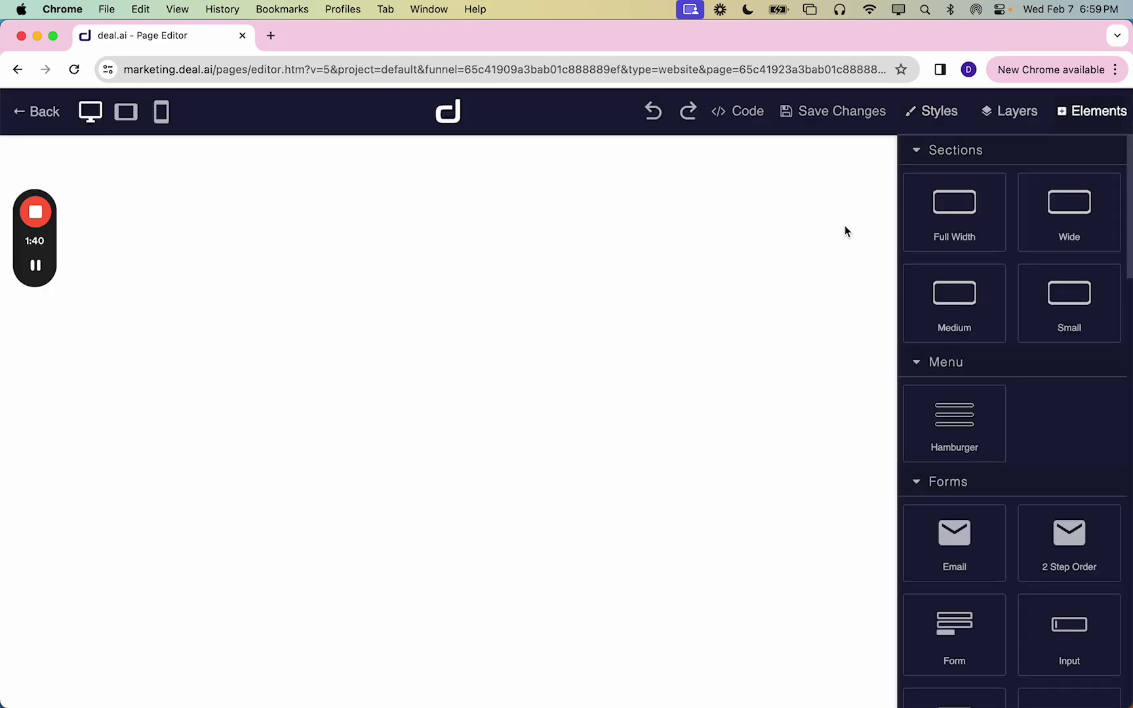
left_click_drag(954, 208, 616, 225)
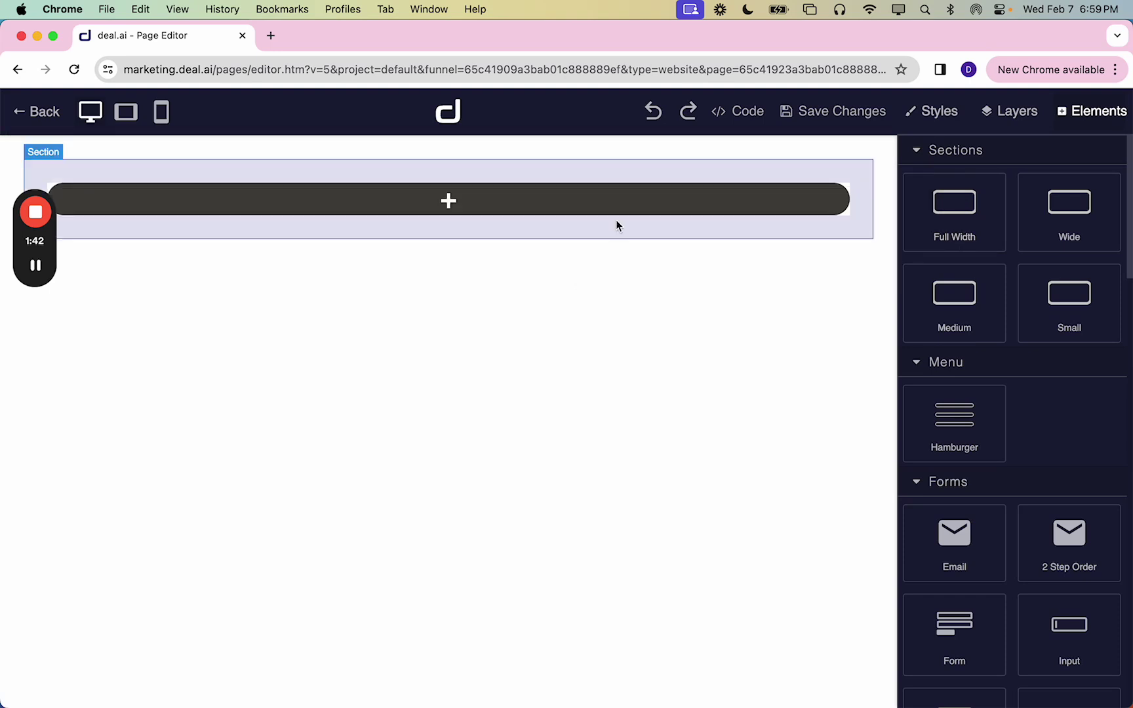
Insert a headline into the empty section and change its text to "Dave's Car Wash"
left_click(506, 197)
scroll(992, 554, "down", 3)
scroll(992, 554, "down", 10)
left_click_drag(992, 554, 690, 215)
left_click(590, 225)
double_click(590, 225)
type("Dave's Car Wash")
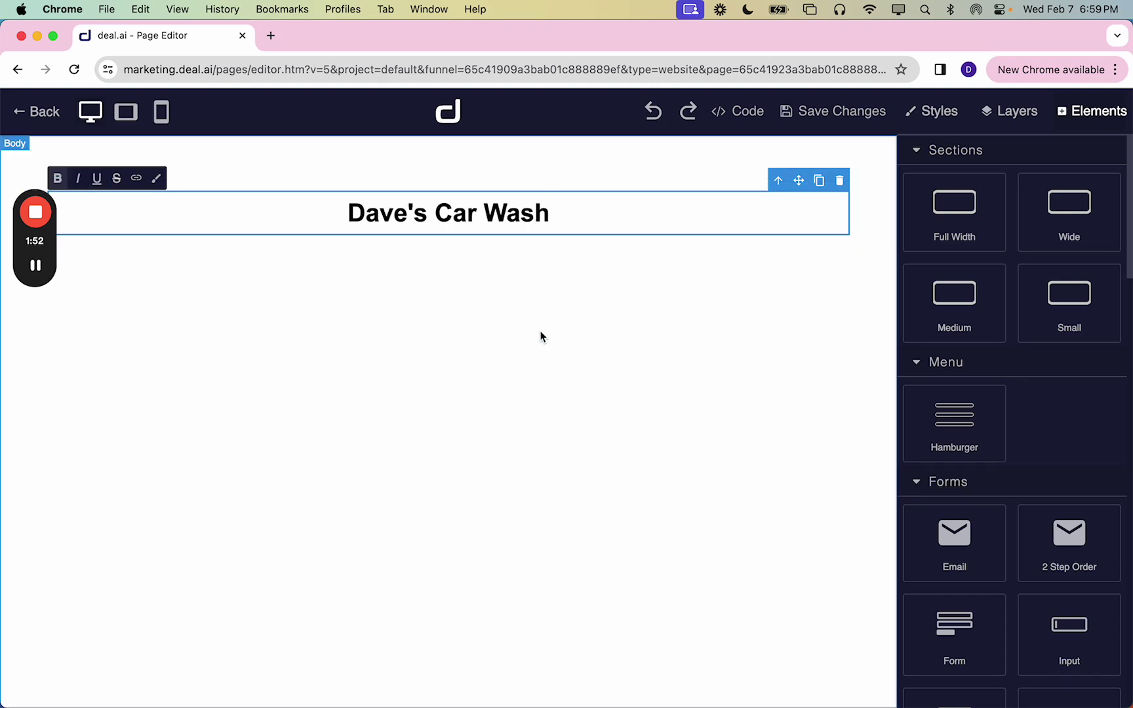
left_click(539, 334)
Add another Full Width section below the headline and place an image element in it
left_click(1081, 124)
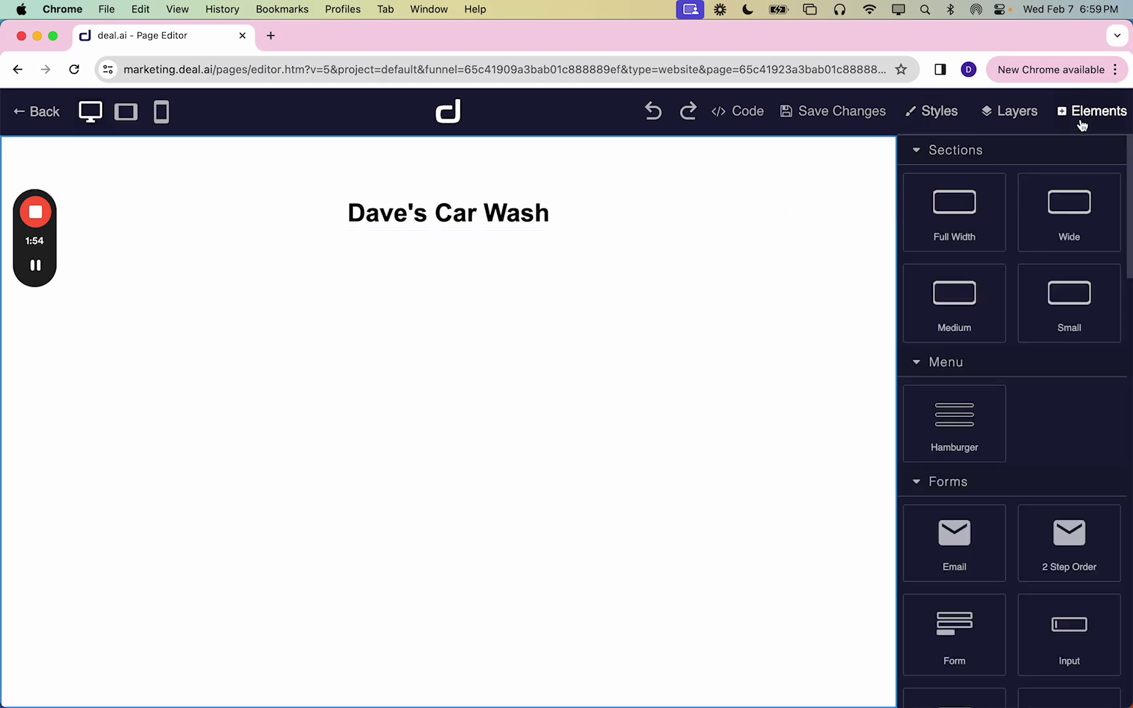
left_click_drag(955, 209, 700, 424)
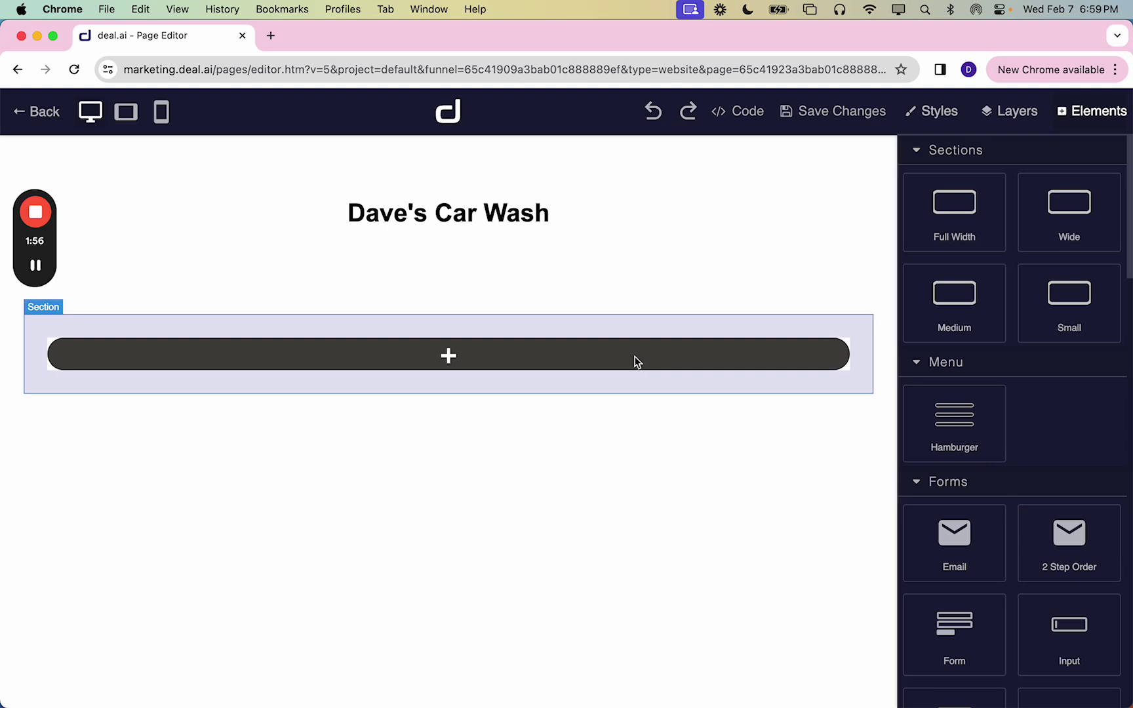
scroll(990, 432, "down", 10)
scroll(992, 436, "down", 5)
left_click_drag(969, 539, 611, 352)
Upload car1.jpeg from Downloads, use it for the image element, and close the image selection
left_click(454, 425)
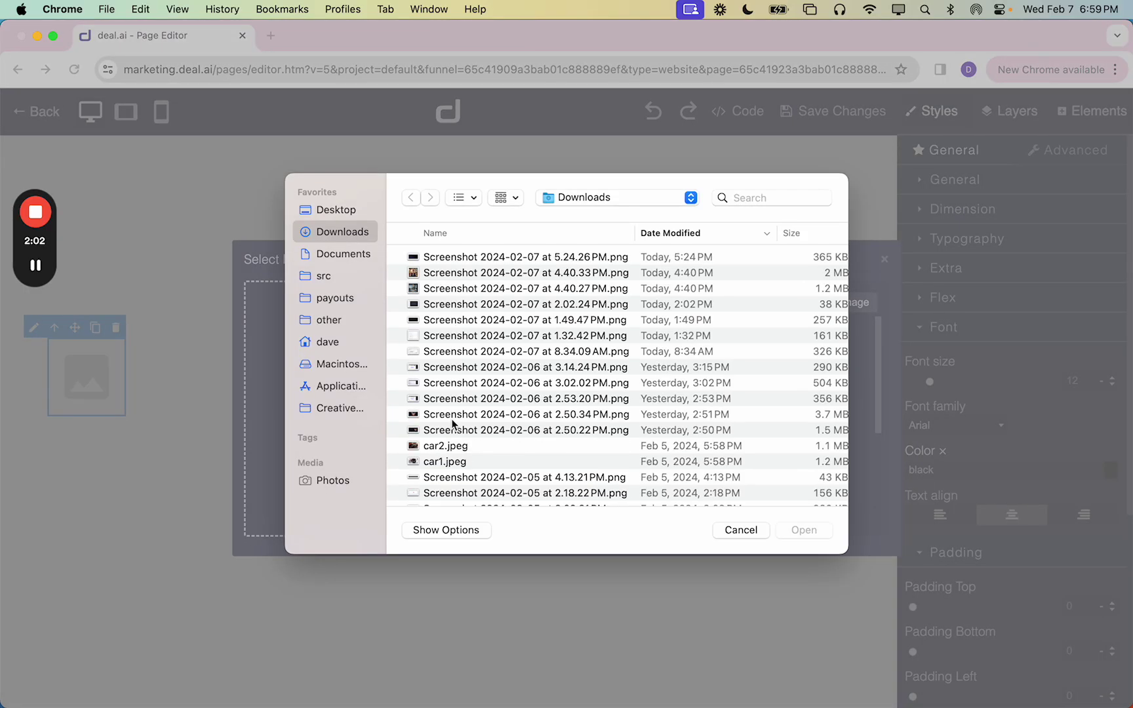
double_click(449, 462)
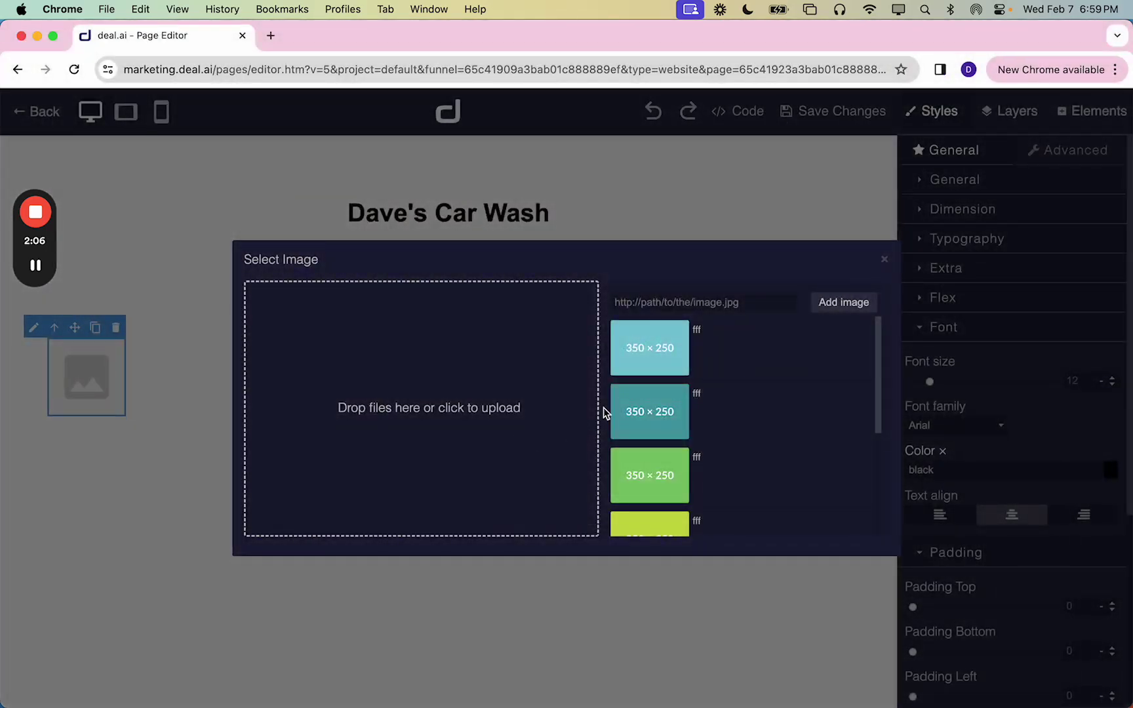
left_click(739, 348)
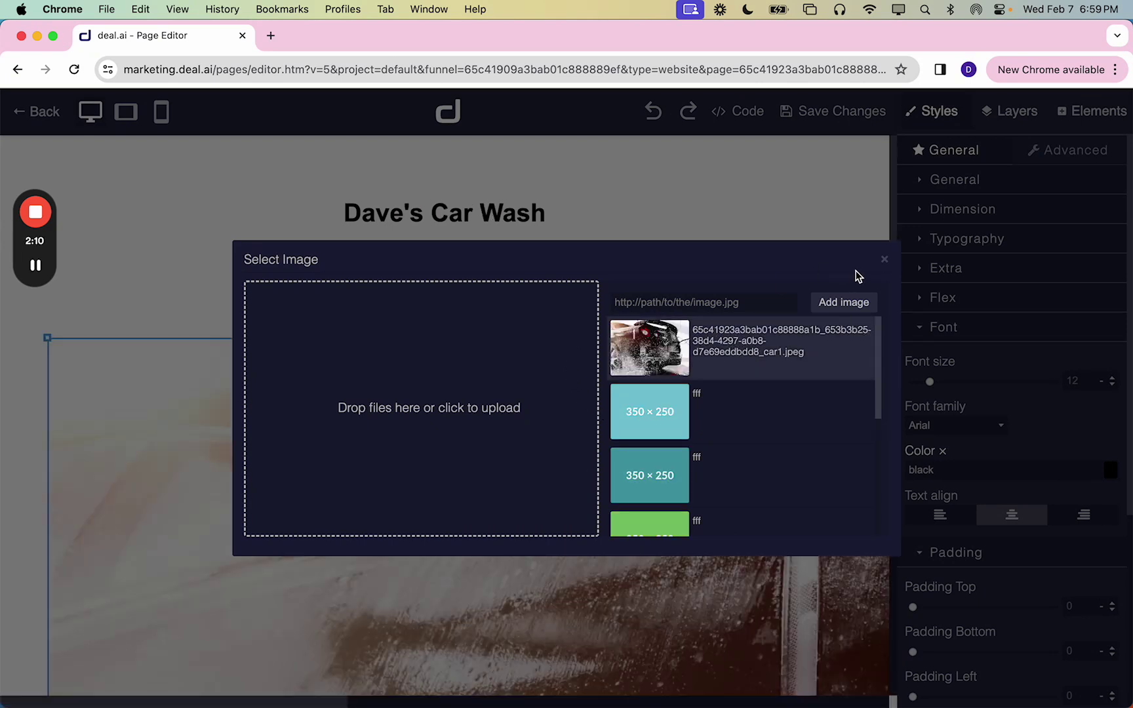
left_click(884, 259)
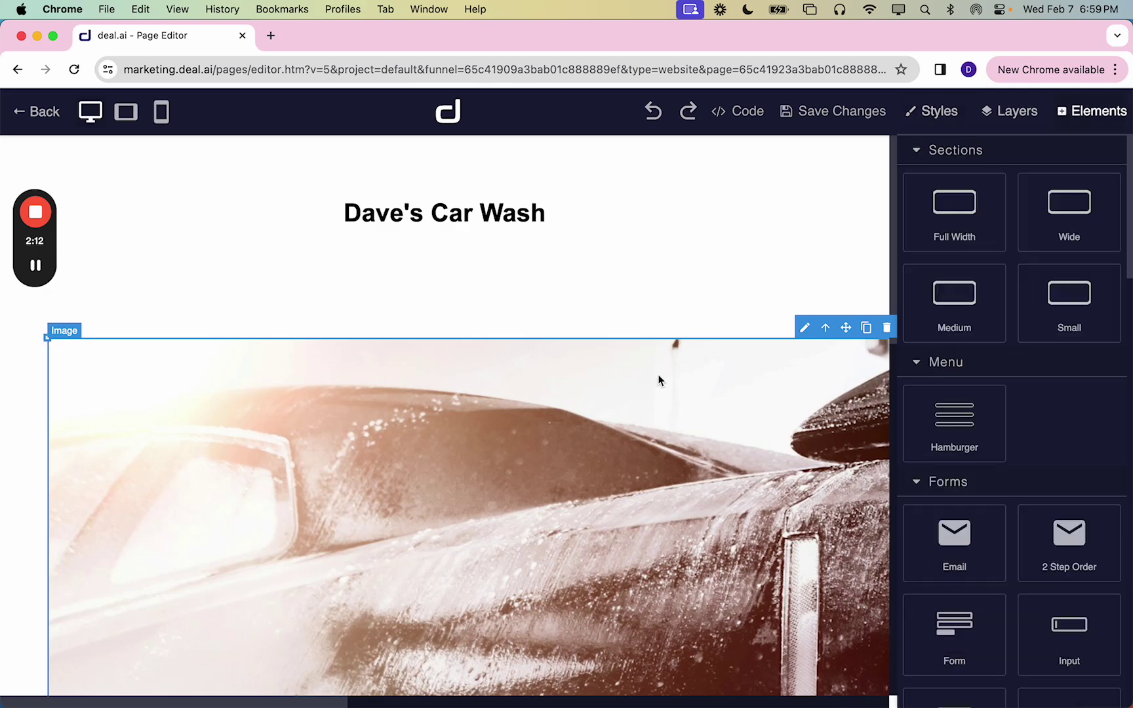
double_click(658, 424)
left_click(883, 261)
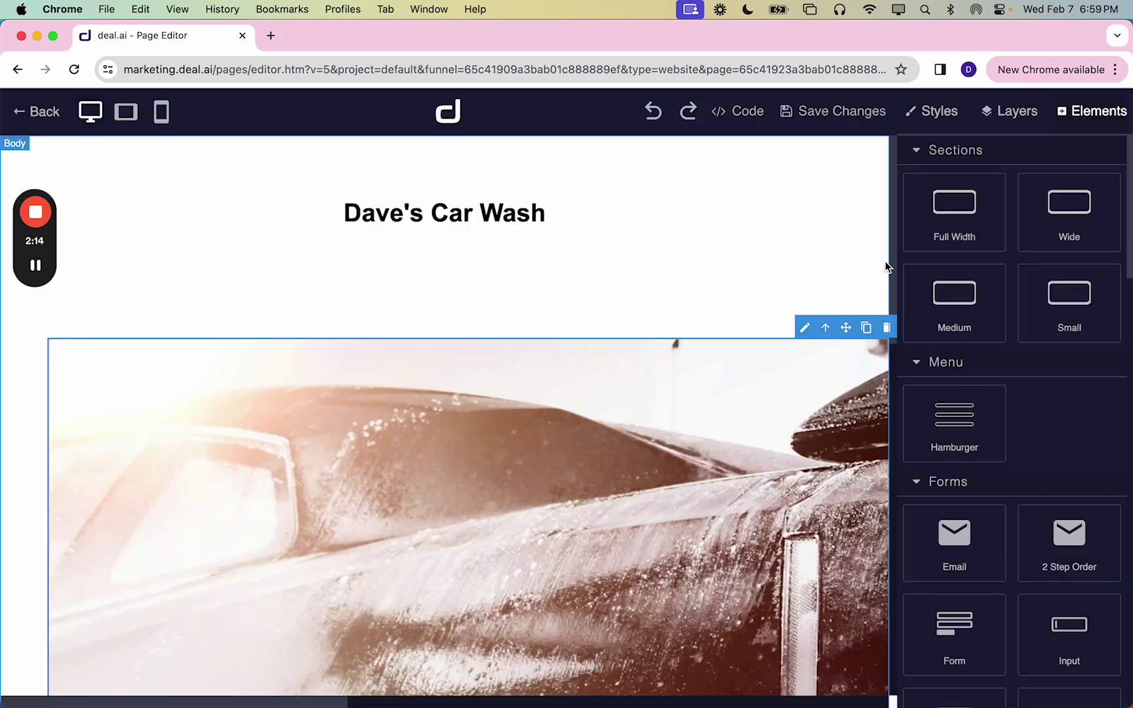
Set the car image's width to 100% in its advanced dimension settings
left_click(948, 115)
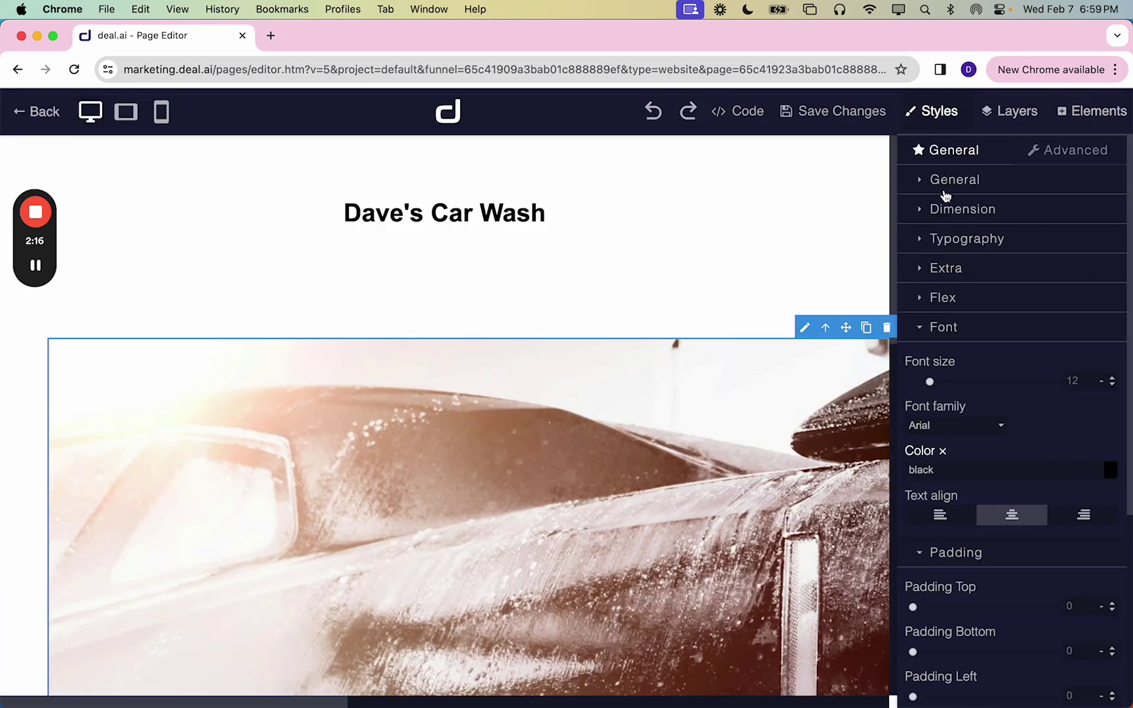
left_click(1059, 150)
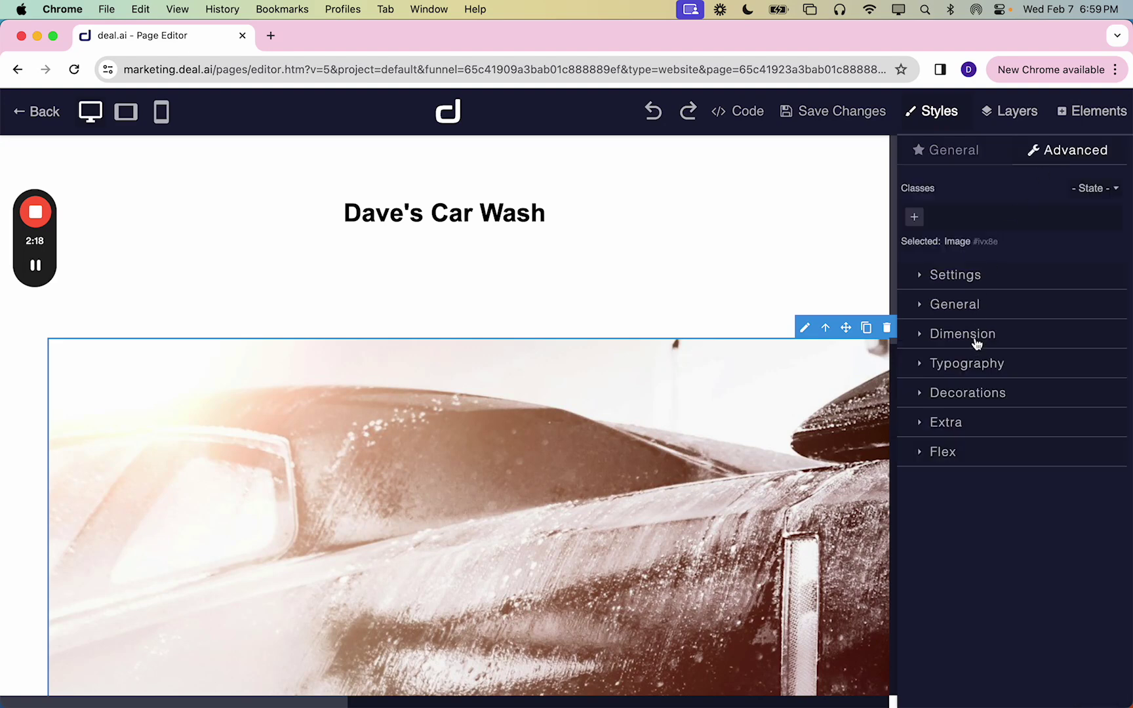
left_click(976, 343)
left_click(946, 388)
type("100%")
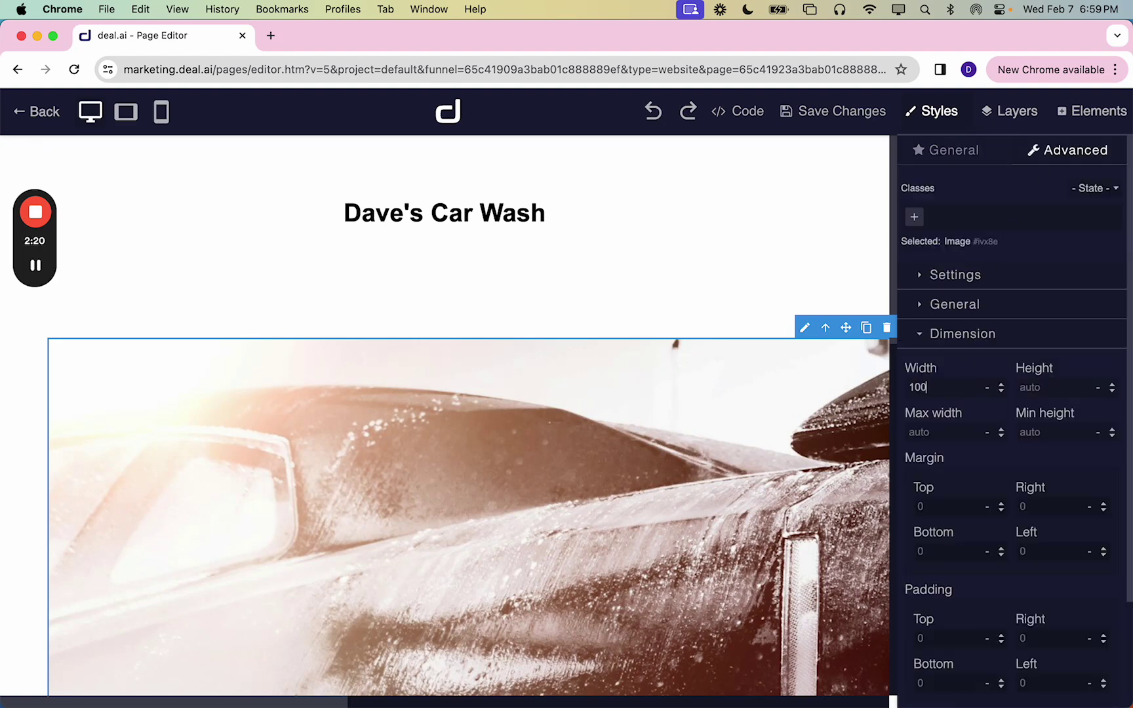
left_click(711, 232)
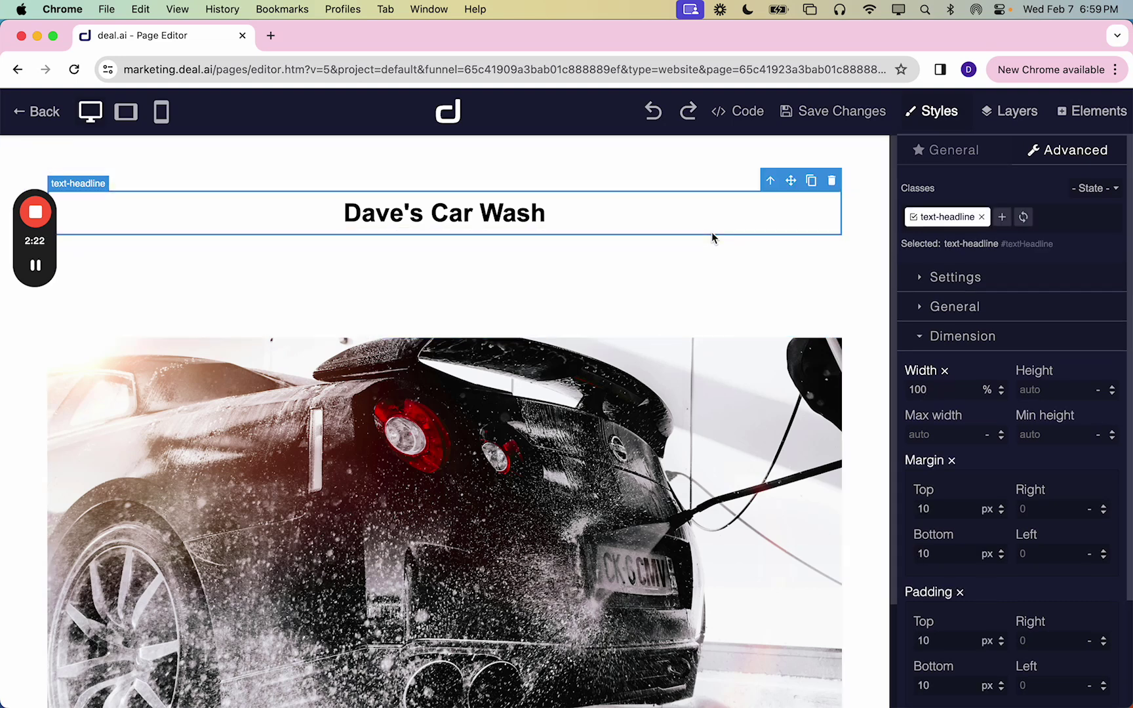
left_click(708, 267)
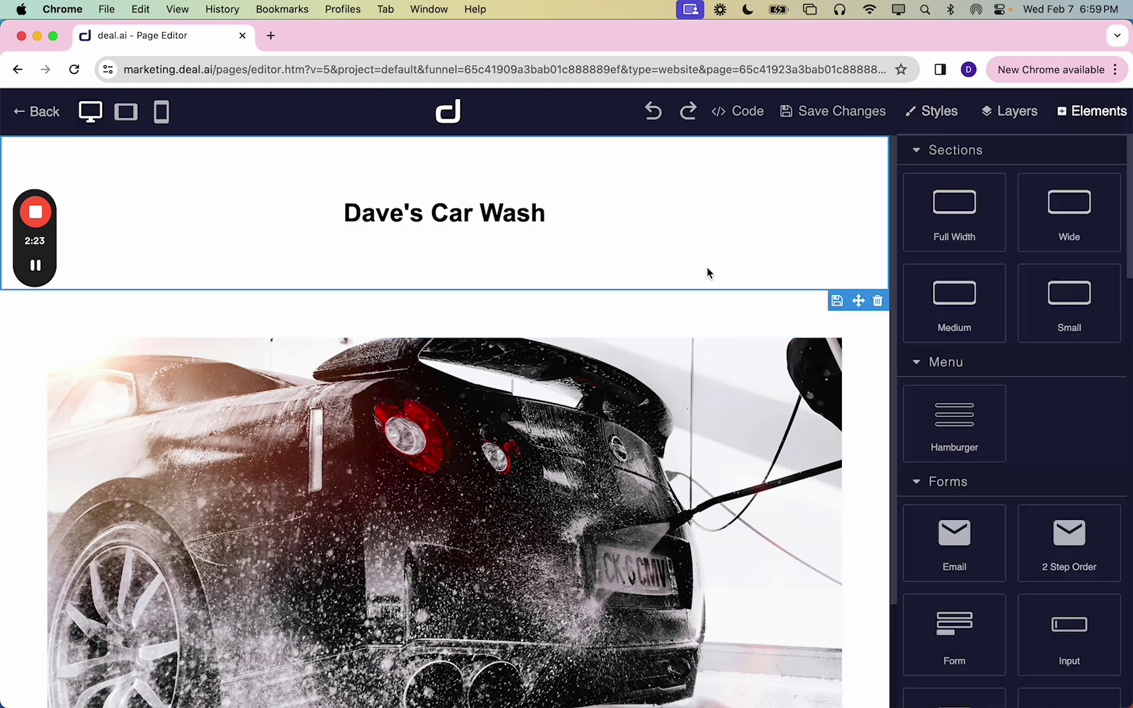
Save the Home page changes and return to the website's page overview
left_click(818, 116)
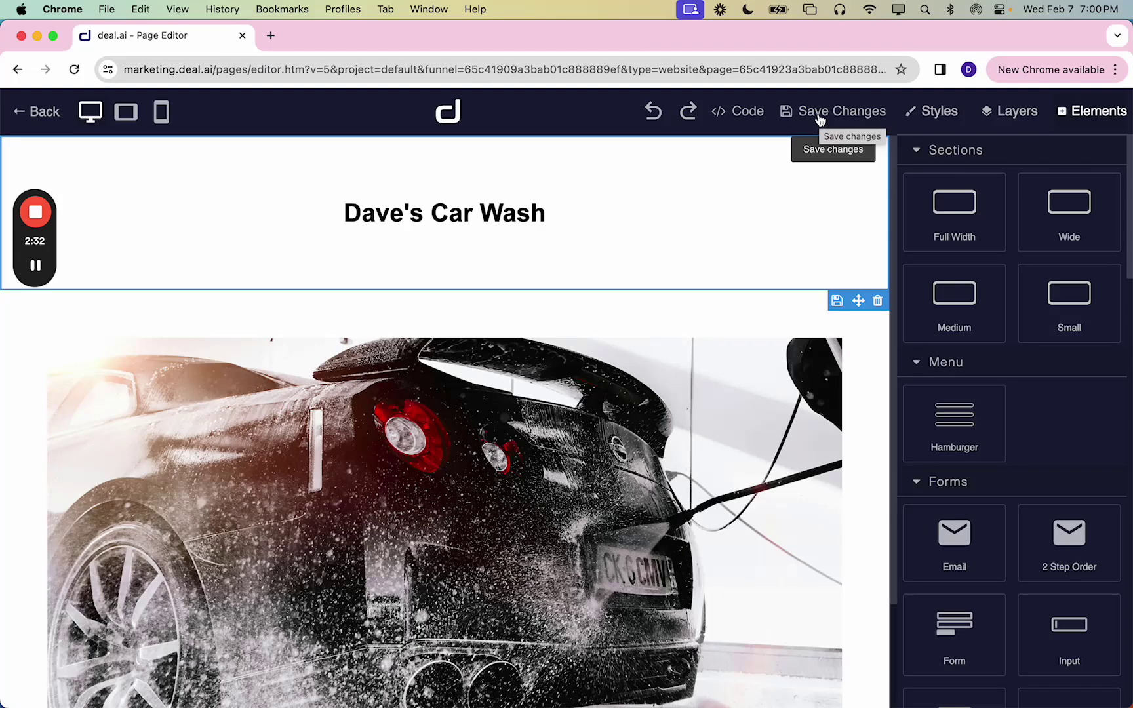
left_click(34, 116)
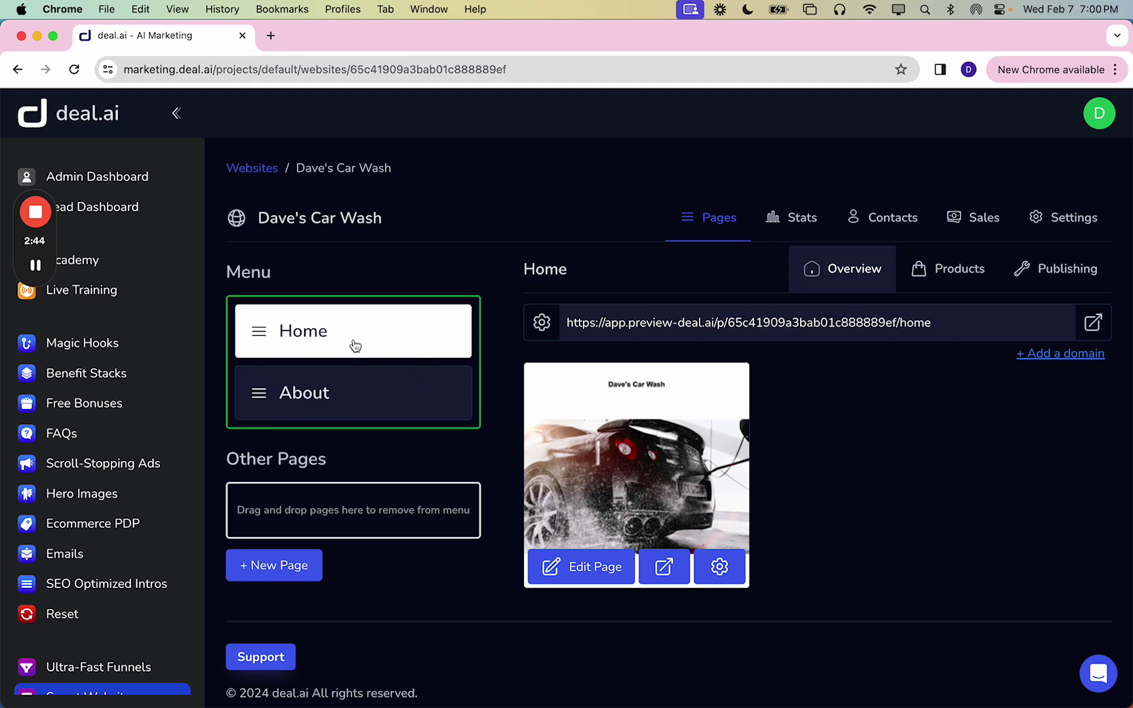
Move the Home page out of the menu into Other Pages and back above About
left_click_drag(265, 344, 263, 512)
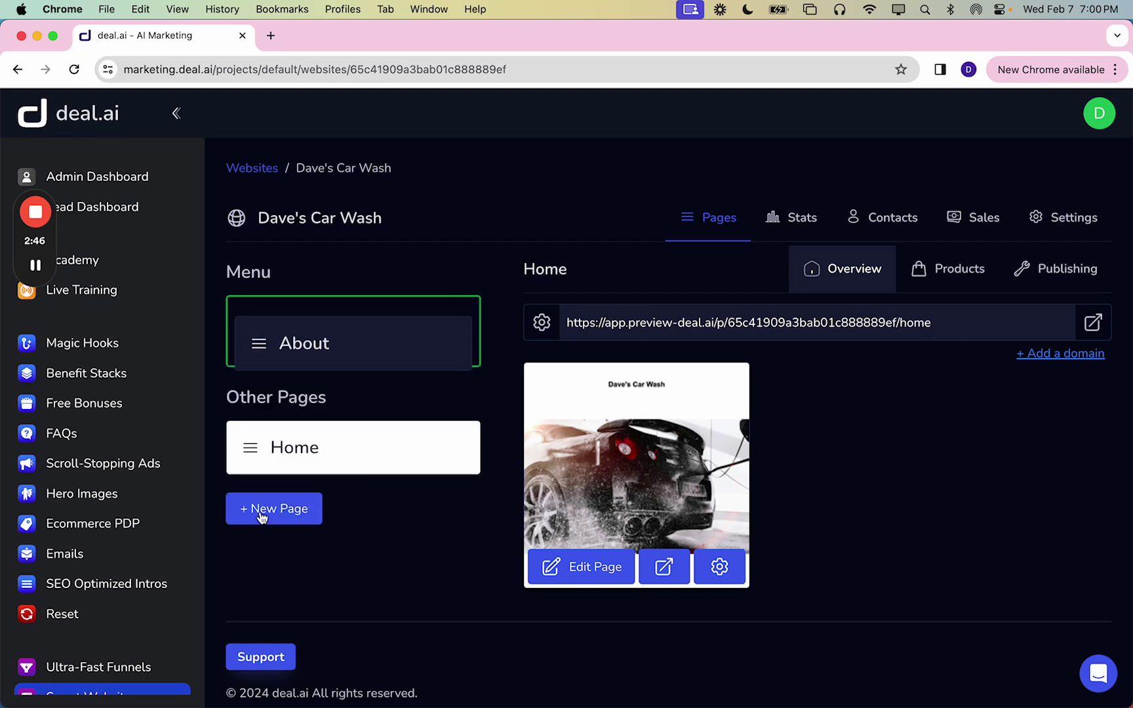
left_click_drag(255, 407, 266, 351)
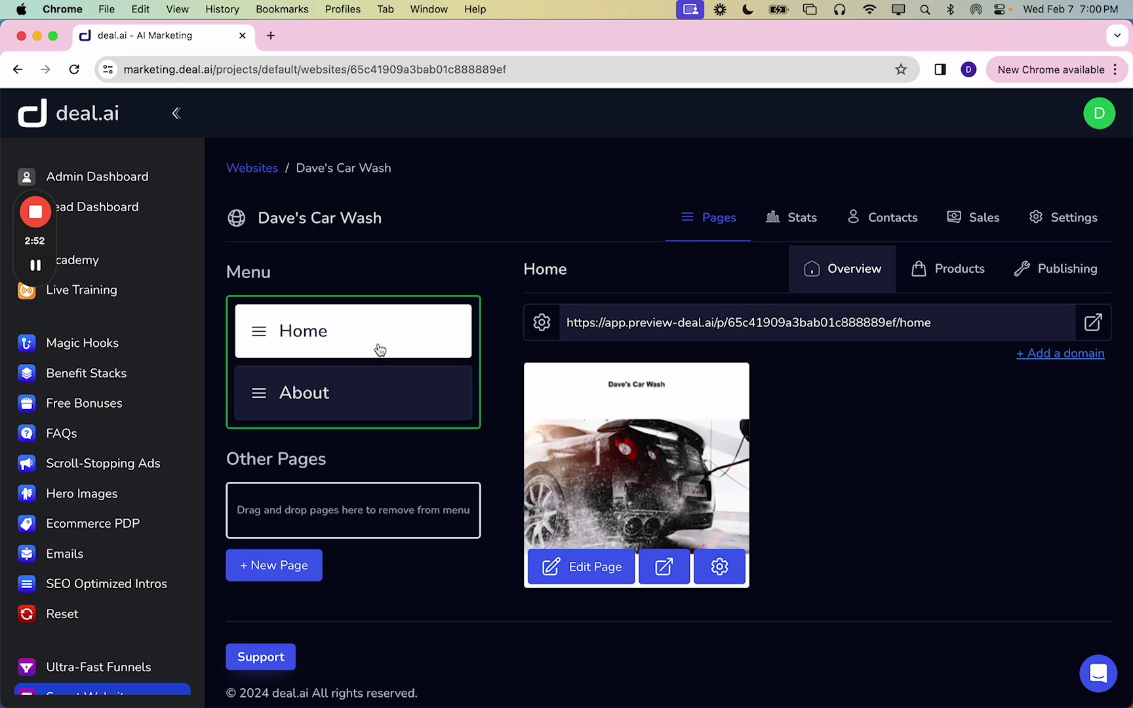
Reopen the Home page for editing and insert a Hamburger menu between the headline section and the car image
left_click(602, 561)
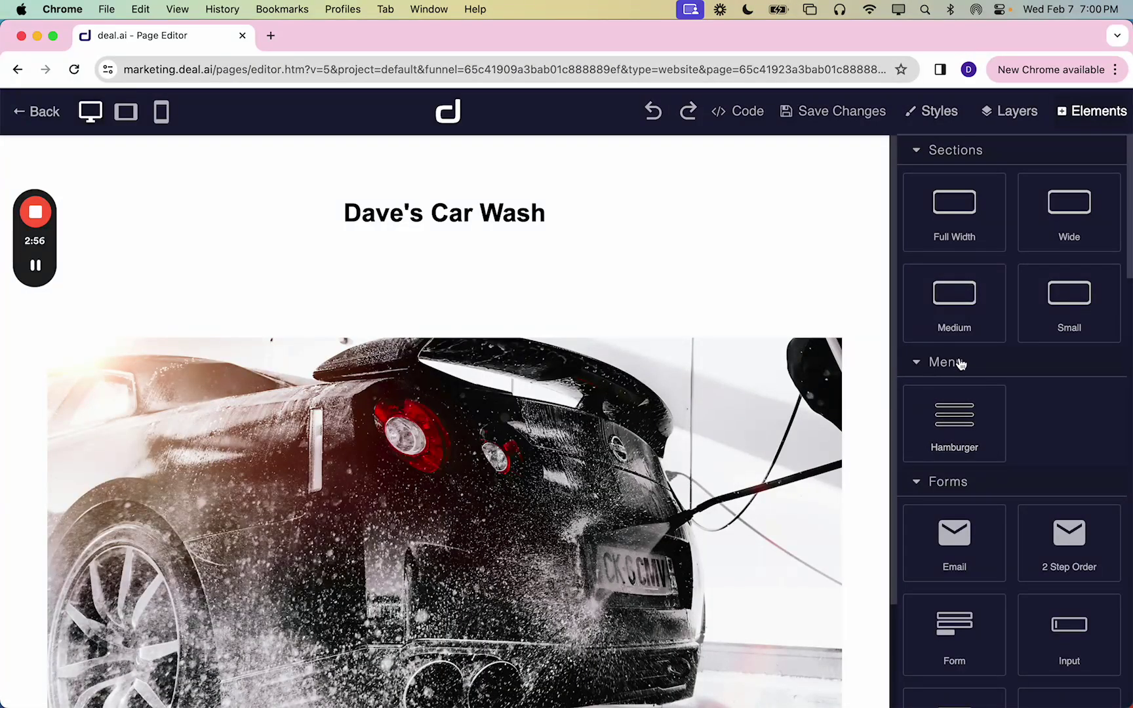
left_click_drag(952, 445, 722, 286)
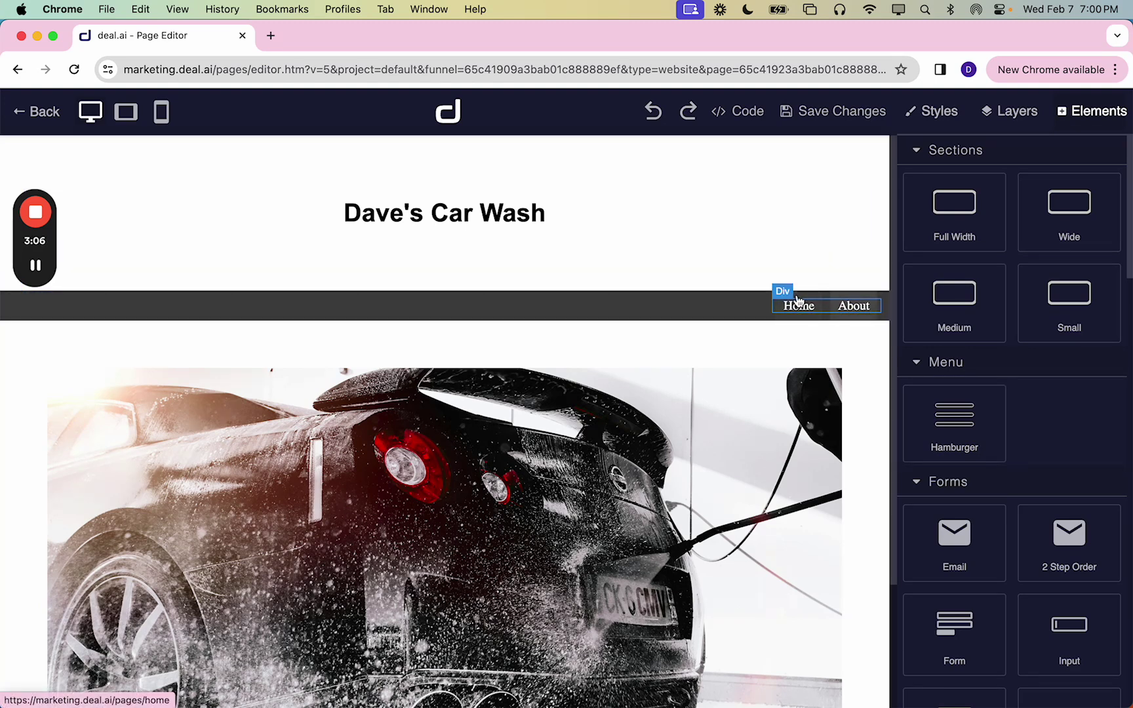
Set the font family of the Home page's navigation menu bar to Courier New
left_click(742, 307)
left_click(959, 271)
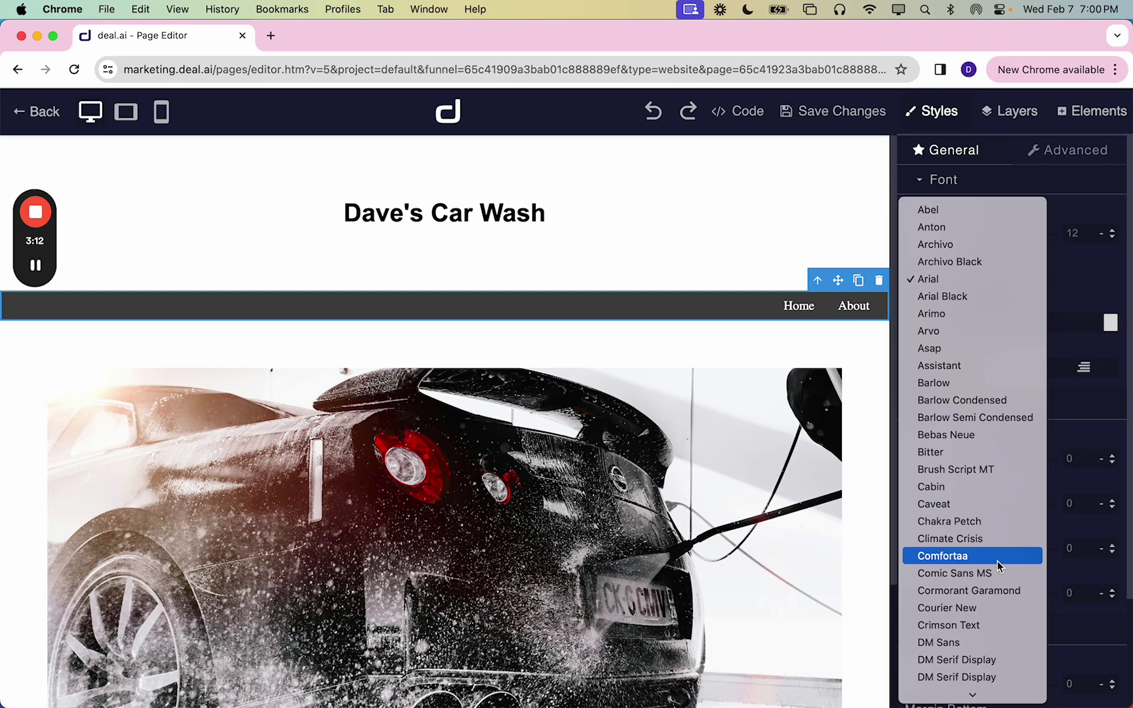
left_click(1002, 610)
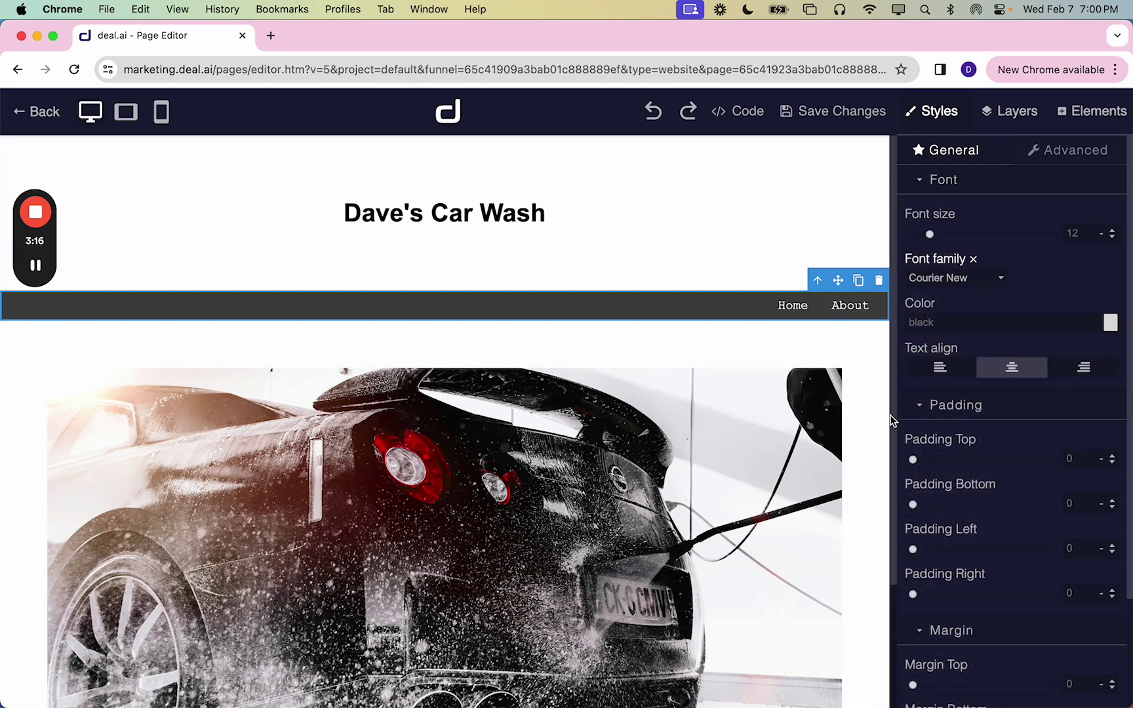
Save the Home page changes, return to the website overview and open the About page for editing
left_click(821, 111)
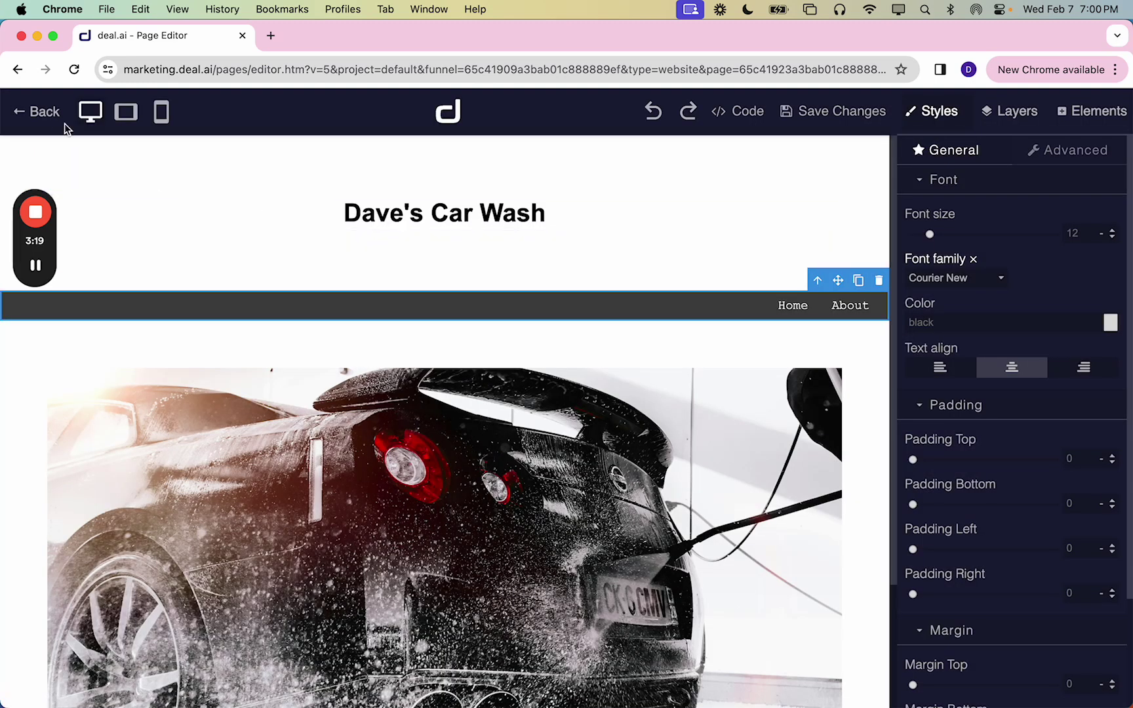
left_click(53, 118)
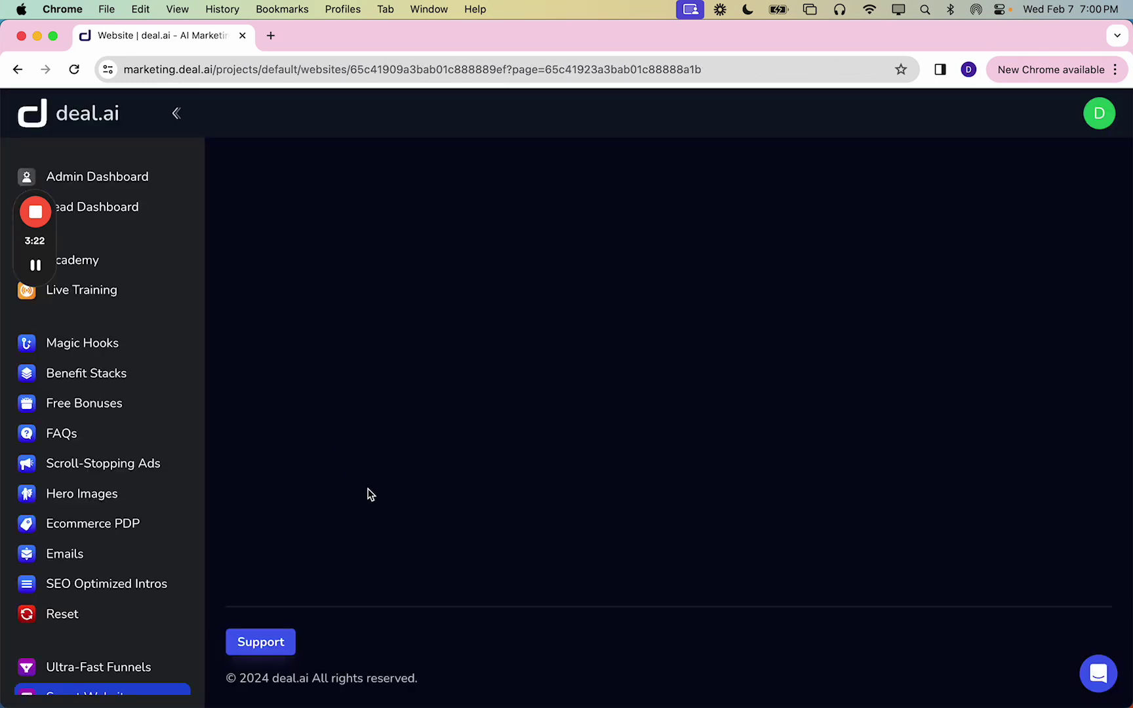
left_click(329, 392)
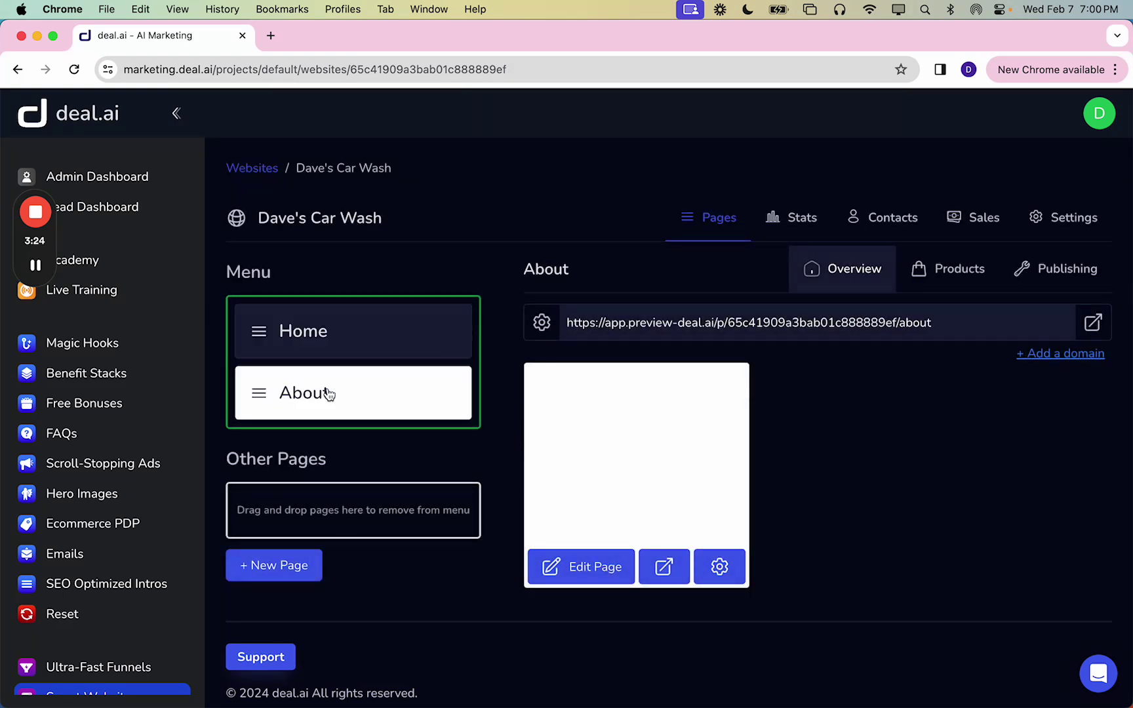
left_click(589, 565)
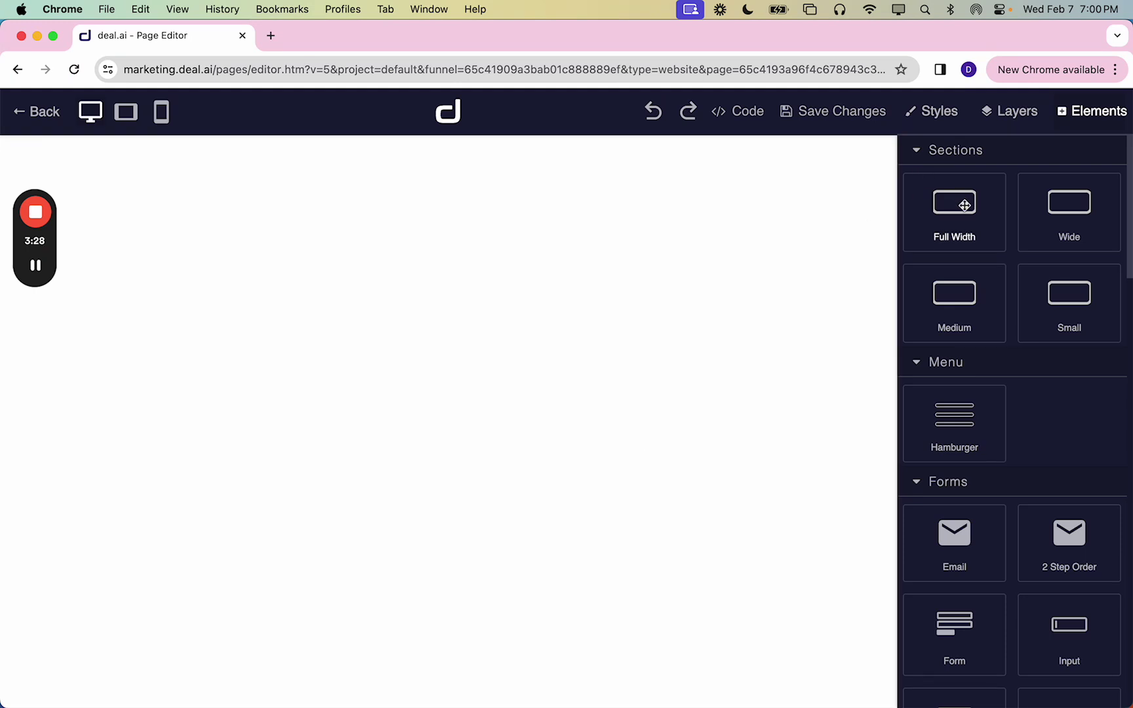
Add a Full Width section to the empty About page with a headline reading "About"
left_click_drag(965, 205, 692, 208)
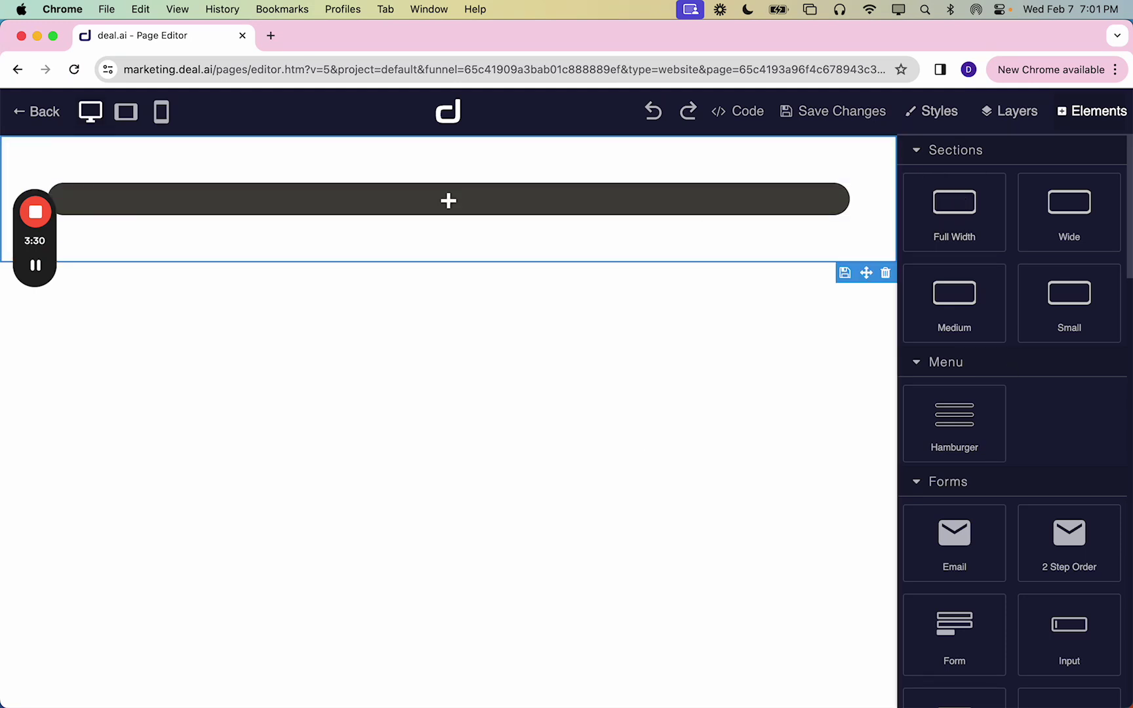
scroll(1032, 413, "down", 10)
left_click_drag(970, 427, 682, 230)
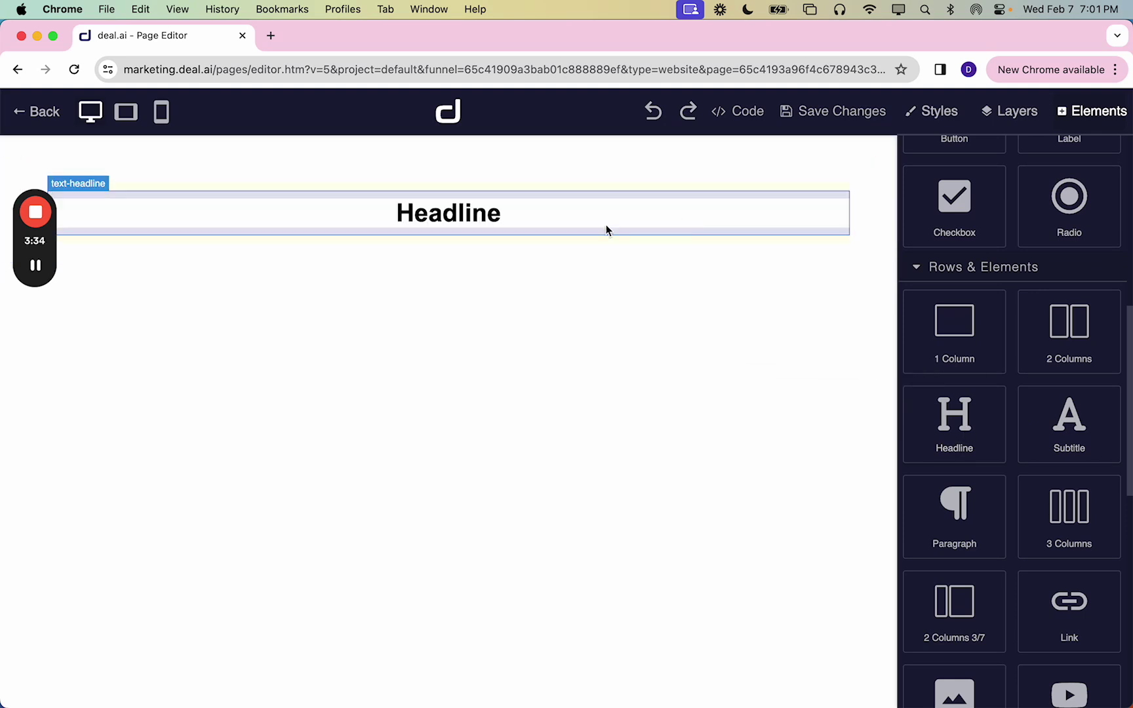
double_click(451, 220)
type("About")
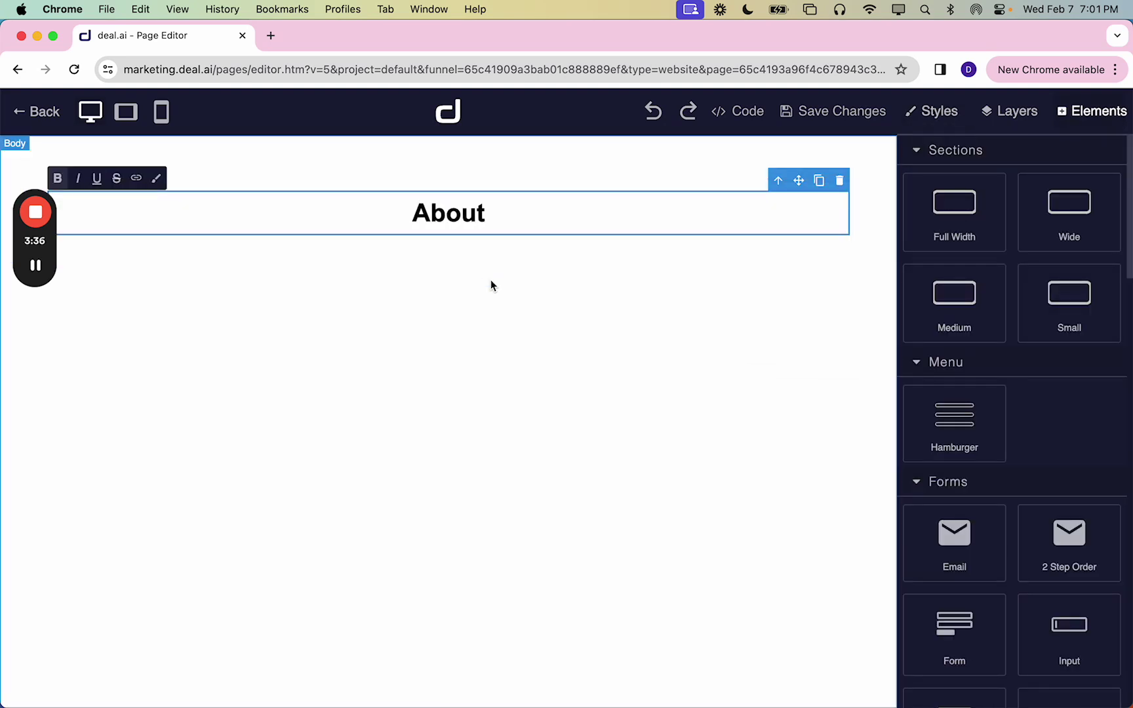
left_click(491, 283)
Add a second Full Width section below the headline section and insert an image element into it
left_click_drag(955, 210, 681, 405)
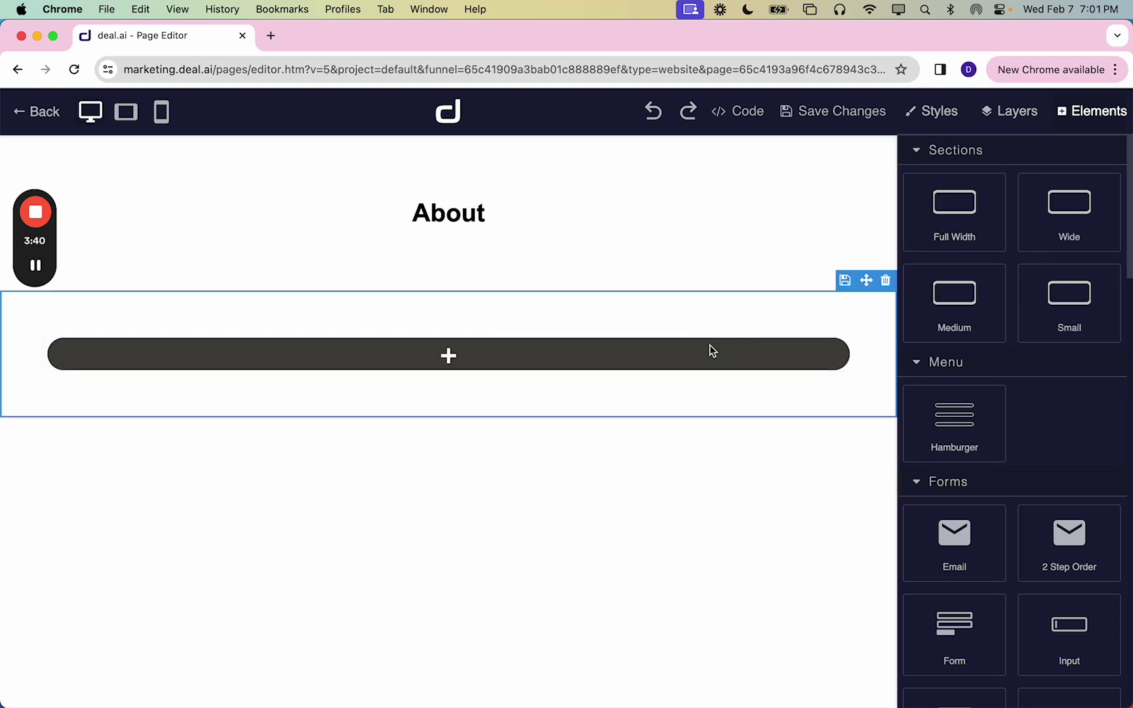
scroll(1044, 486, "down", 10)
scroll(958, 465, "down", 4)
scroll(961, 451, "up", 3)
scroll(960, 451, "down", 5)
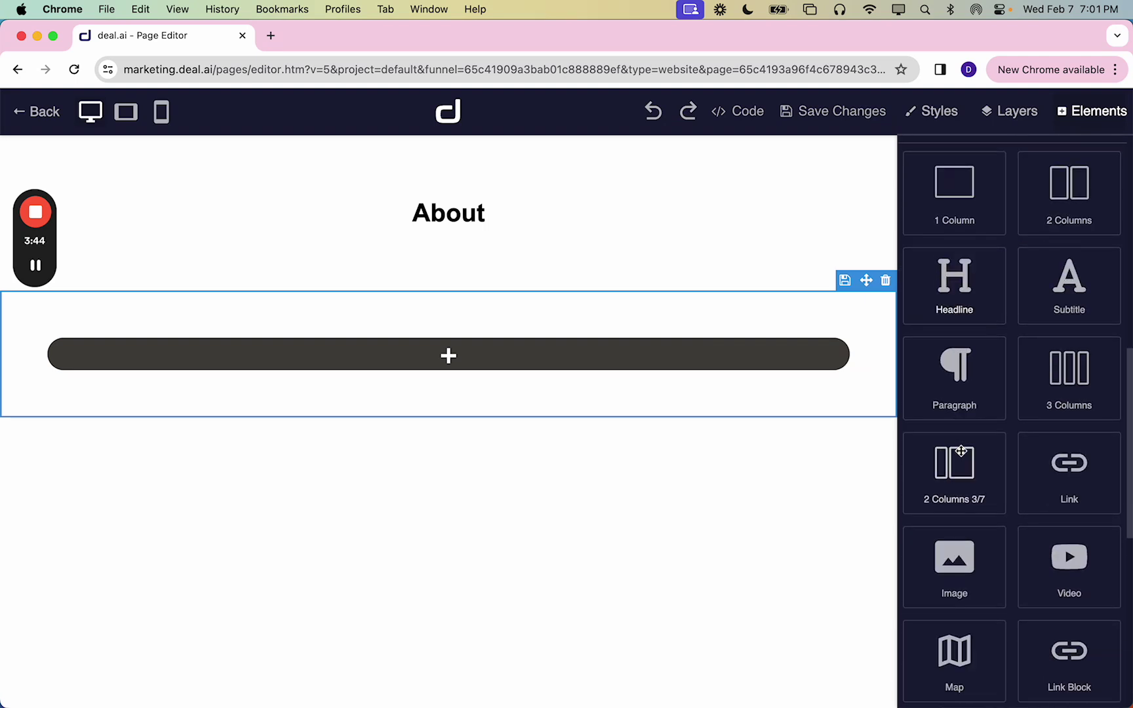
left_click_drag(956, 549, 688, 349)
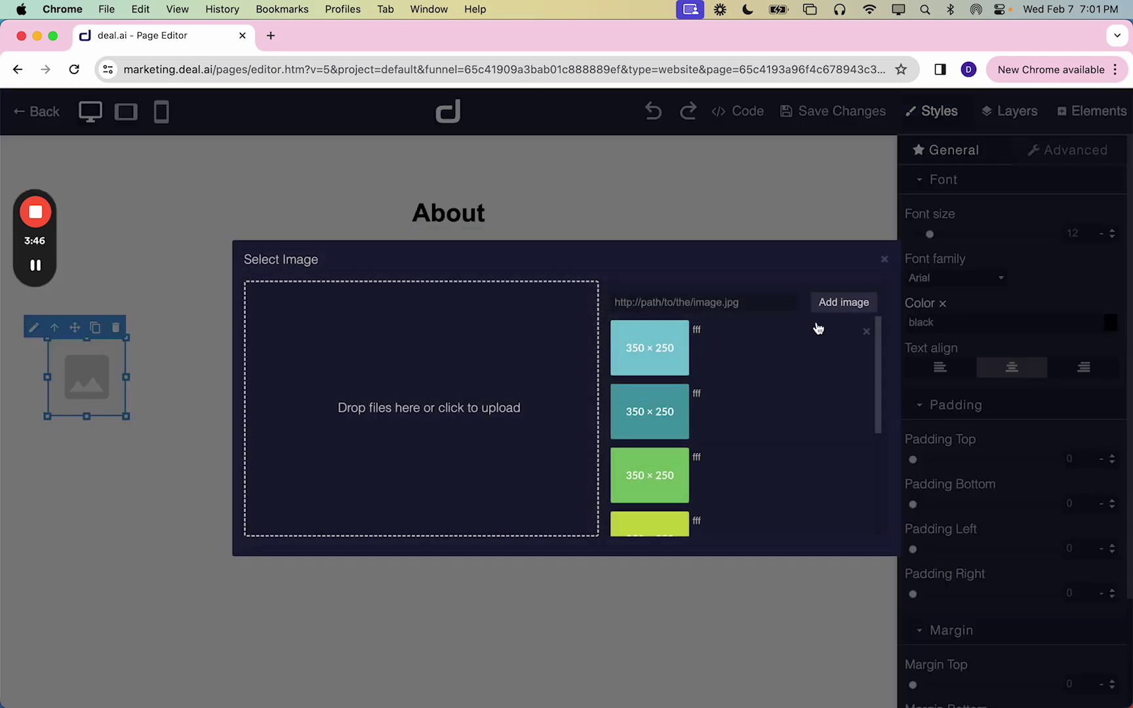
Upload car2.jpeg from the Downloads folder and use it as the About page's image
left_click(418, 421)
left_click(459, 446)
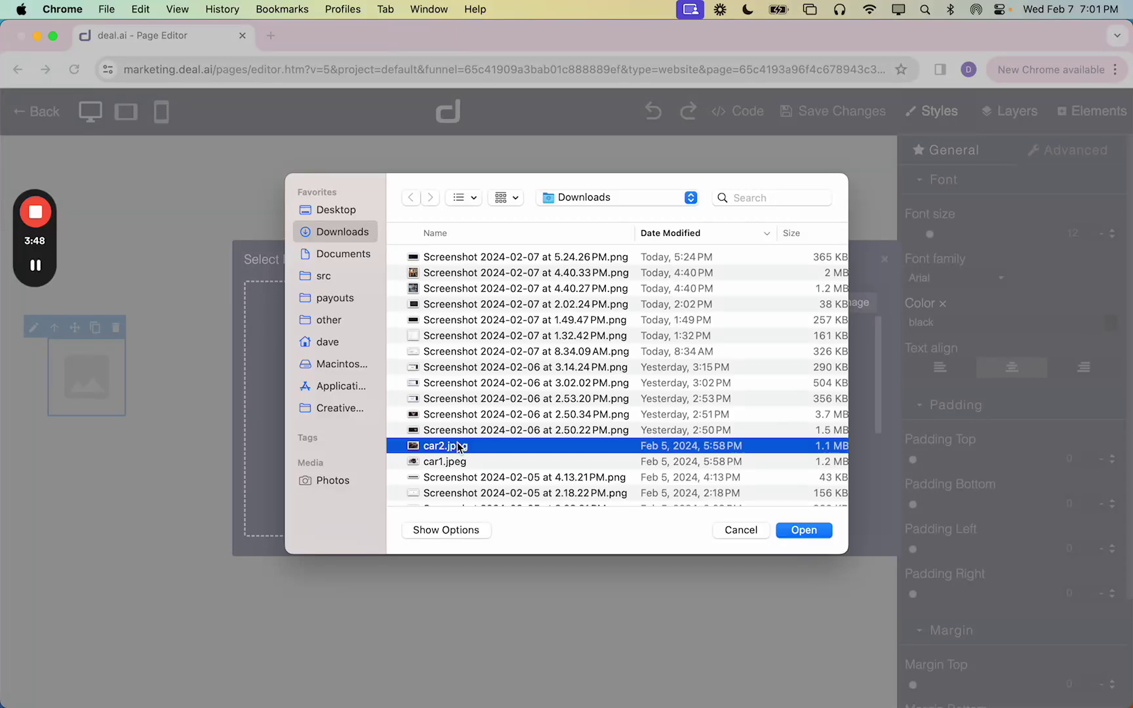
double_click(458, 446)
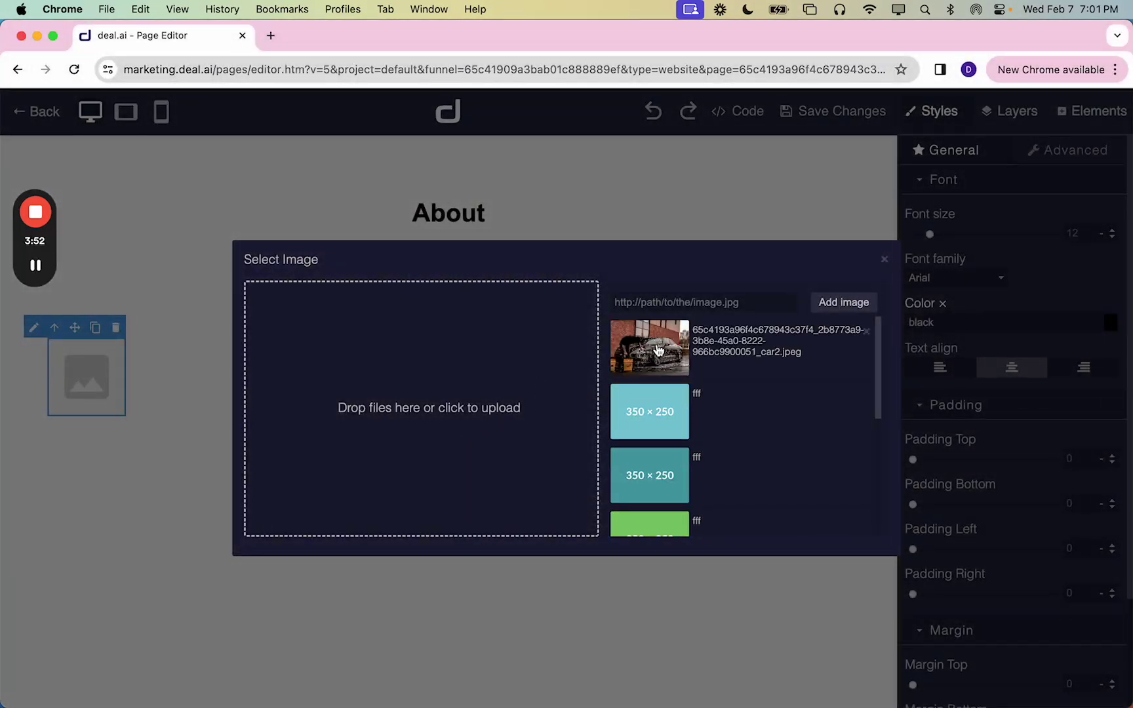
left_click(666, 346)
left_click(884, 259)
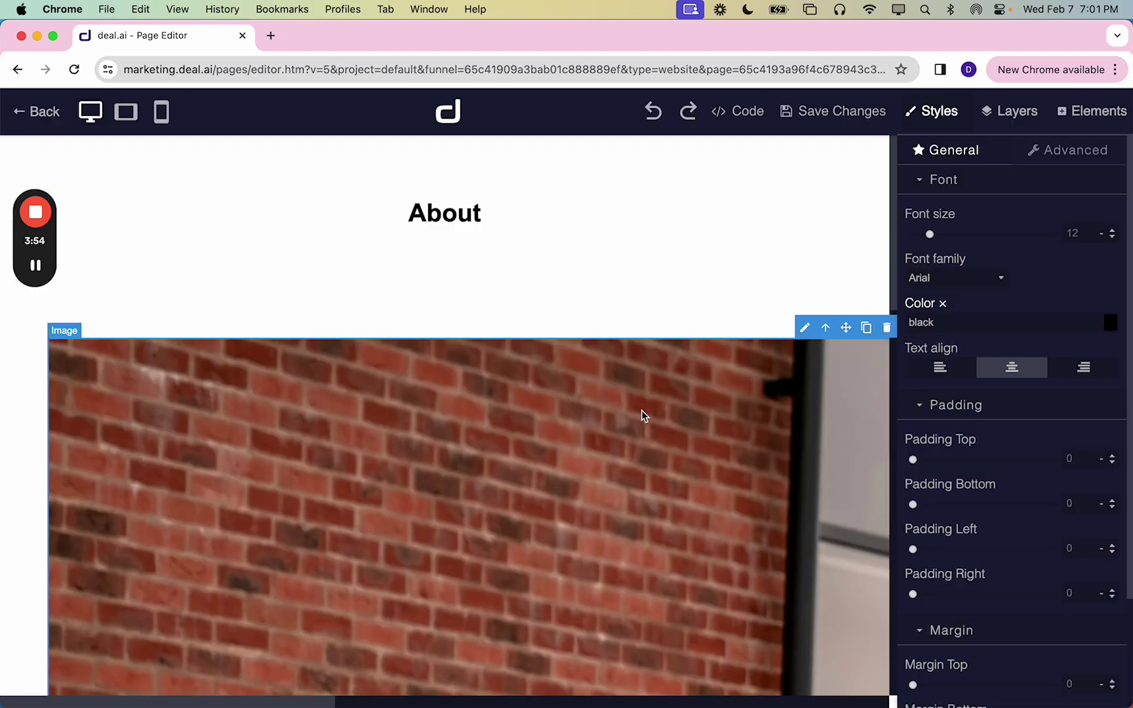
Set the About page image's width to 100% in its advanced dimension settings
left_click(937, 114)
left_click(1062, 157)
left_click(976, 338)
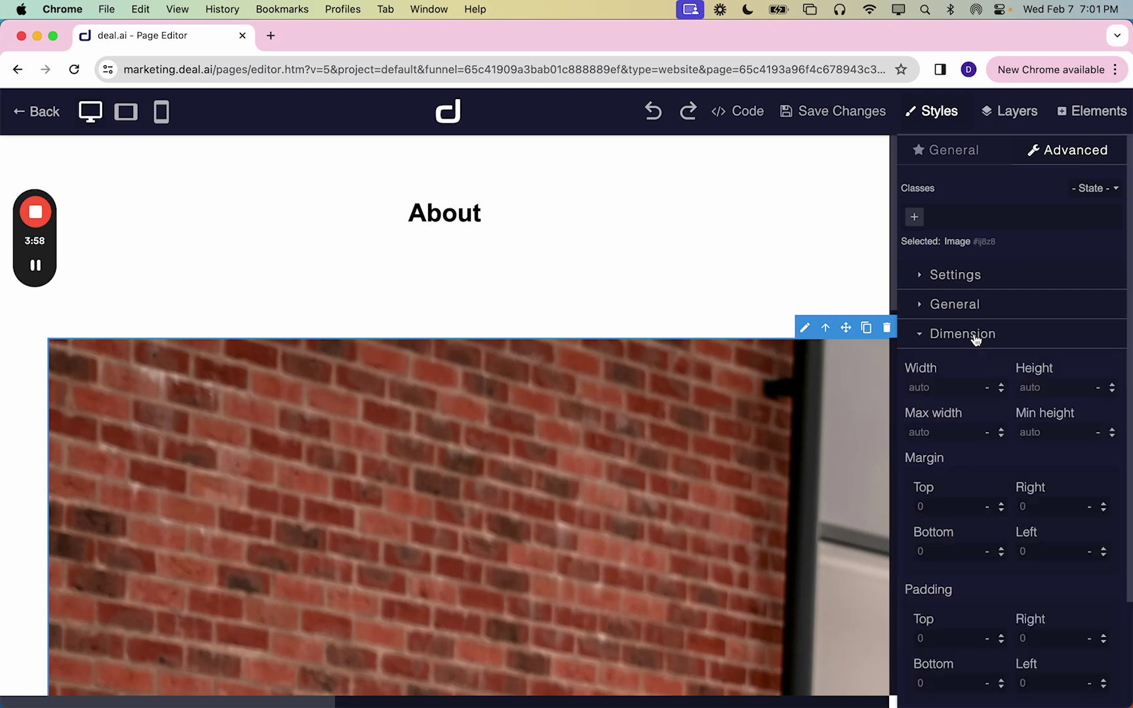
type("100")
key("Return")
left_click(694, 259)
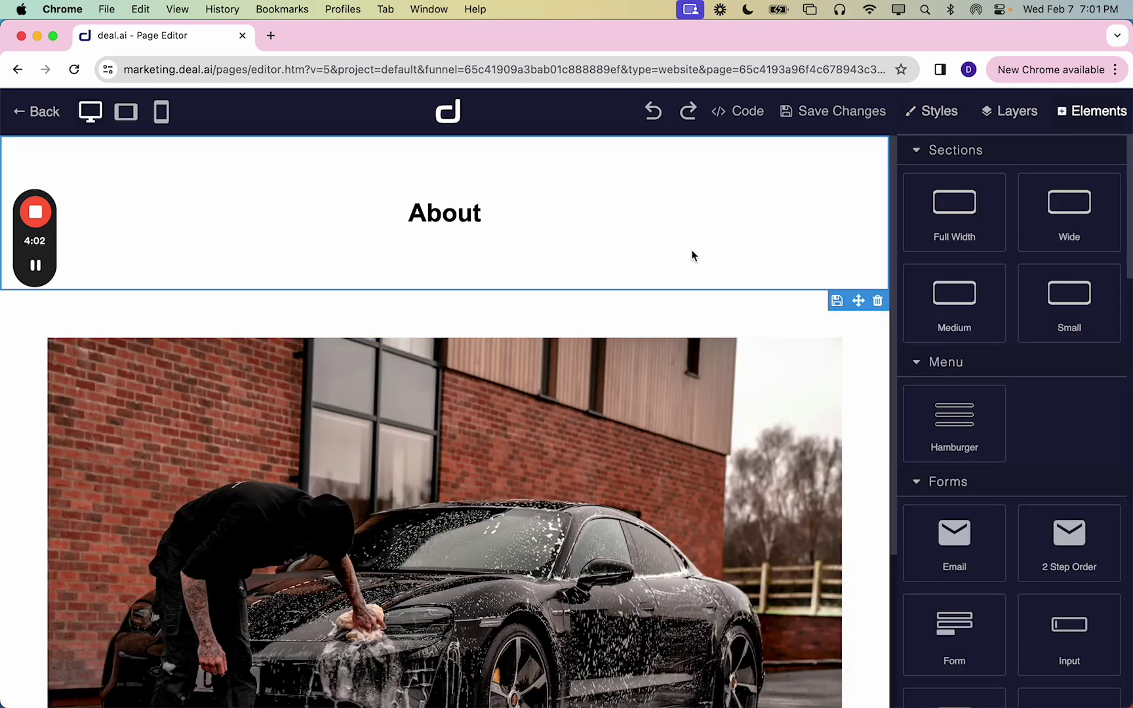
Change the About page's headline text to "About Us"
left_click(477, 215)
left_click(477, 215)
type("Us")
left_click(512, 292)
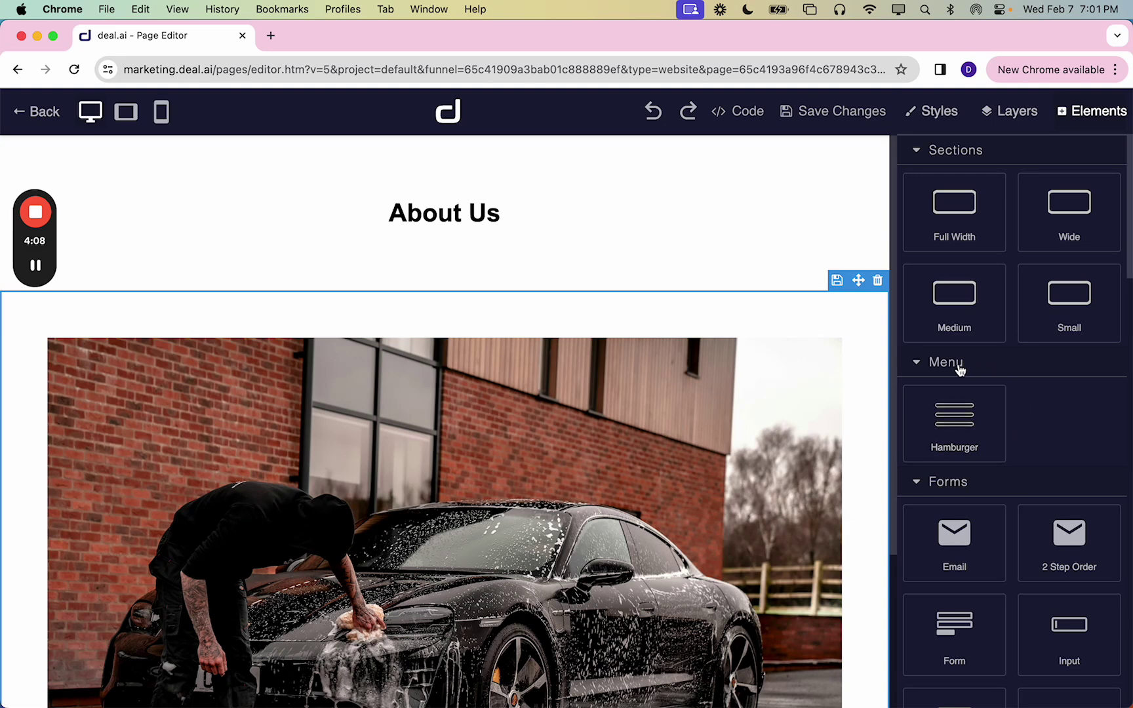
Insert a Hamburger menu between the "About Us" headline section and the car image, with its font family set to Courier New
left_click_drag(954, 435, 673, 281)
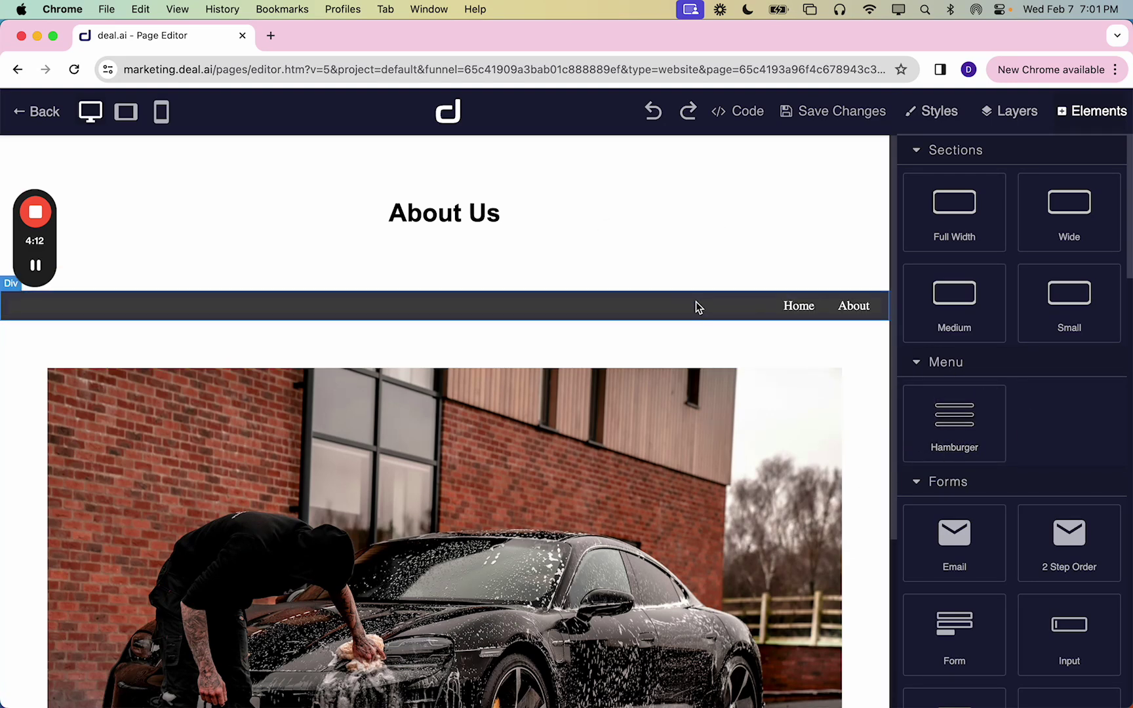
left_click(696, 305)
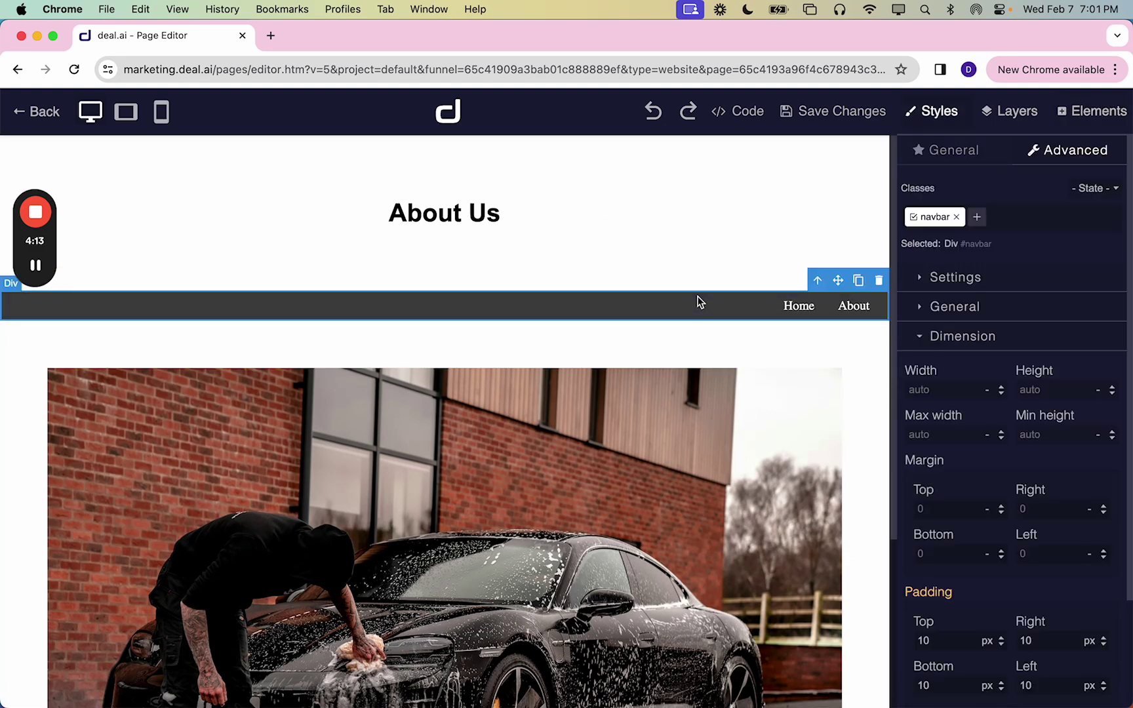
left_click(956, 153)
left_click(954, 279)
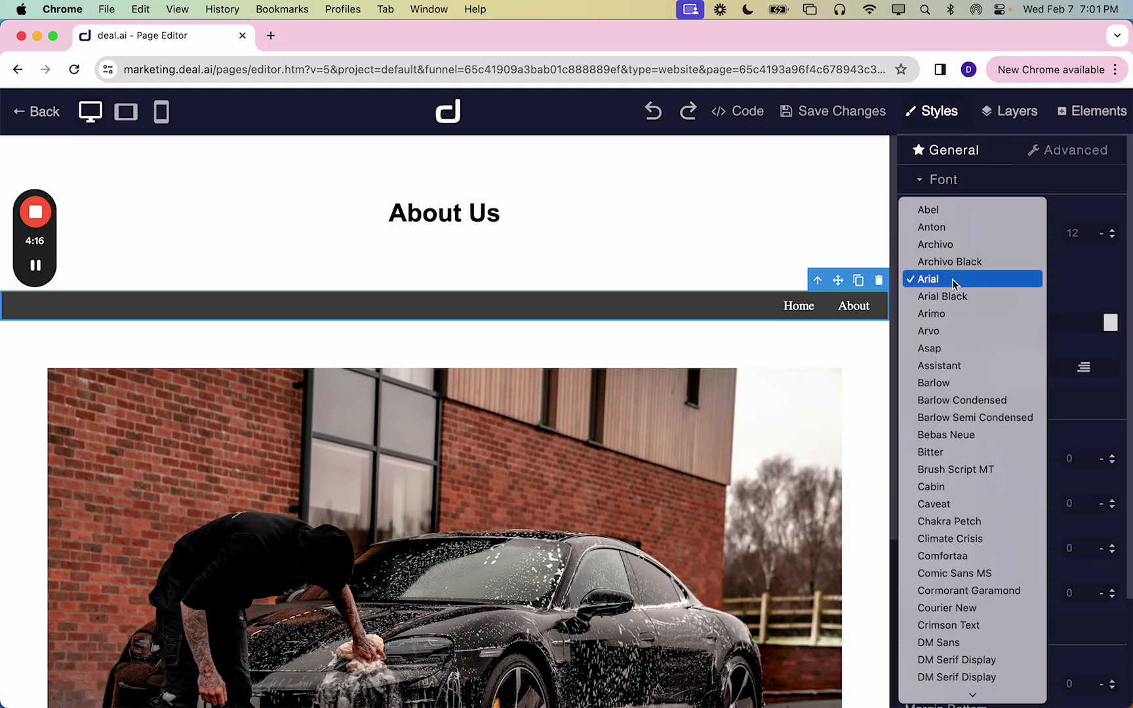
left_click(676, 303)
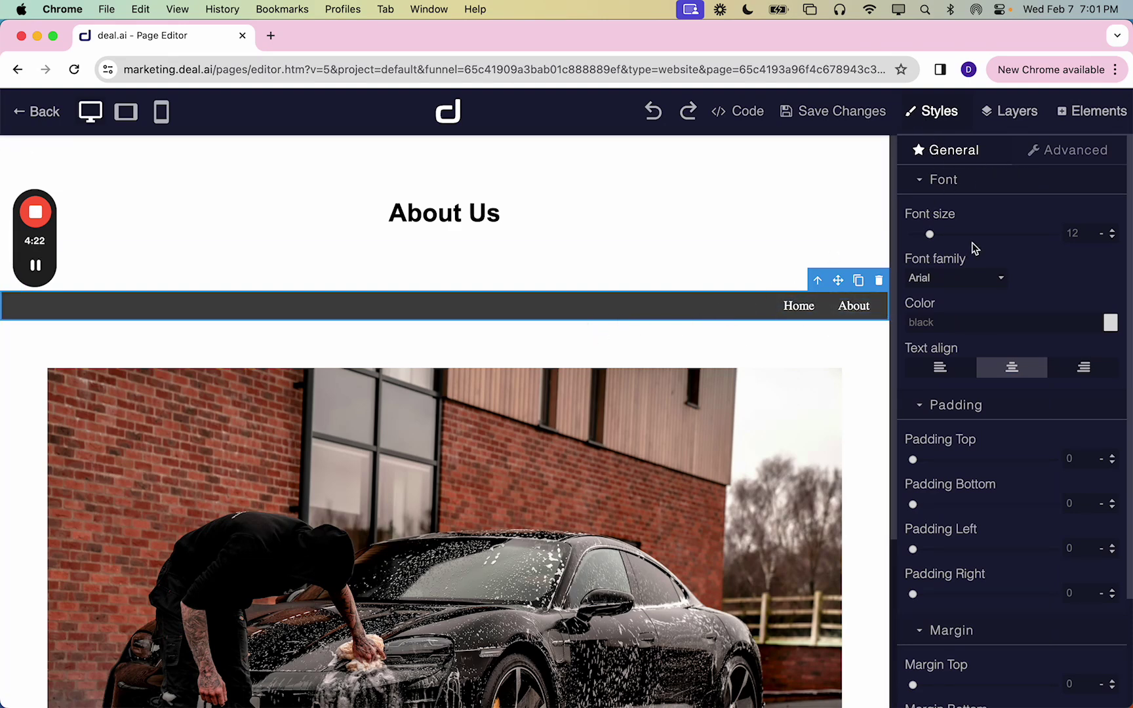
left_click(968, 279)
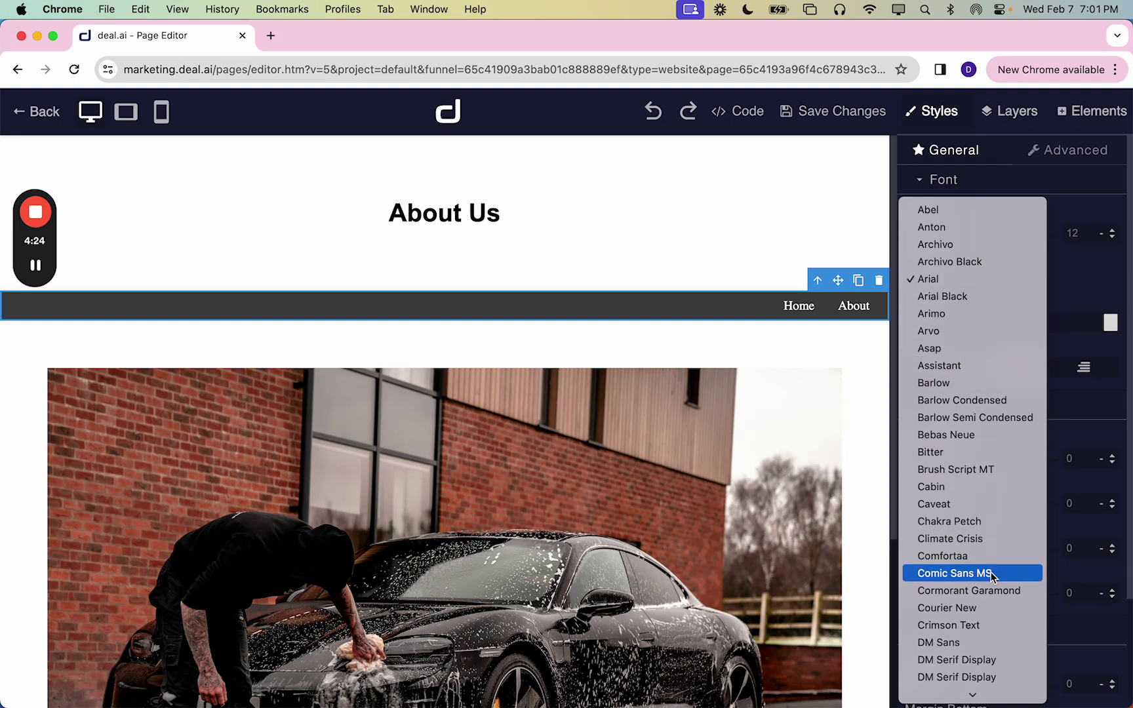
left_click(980, 608)
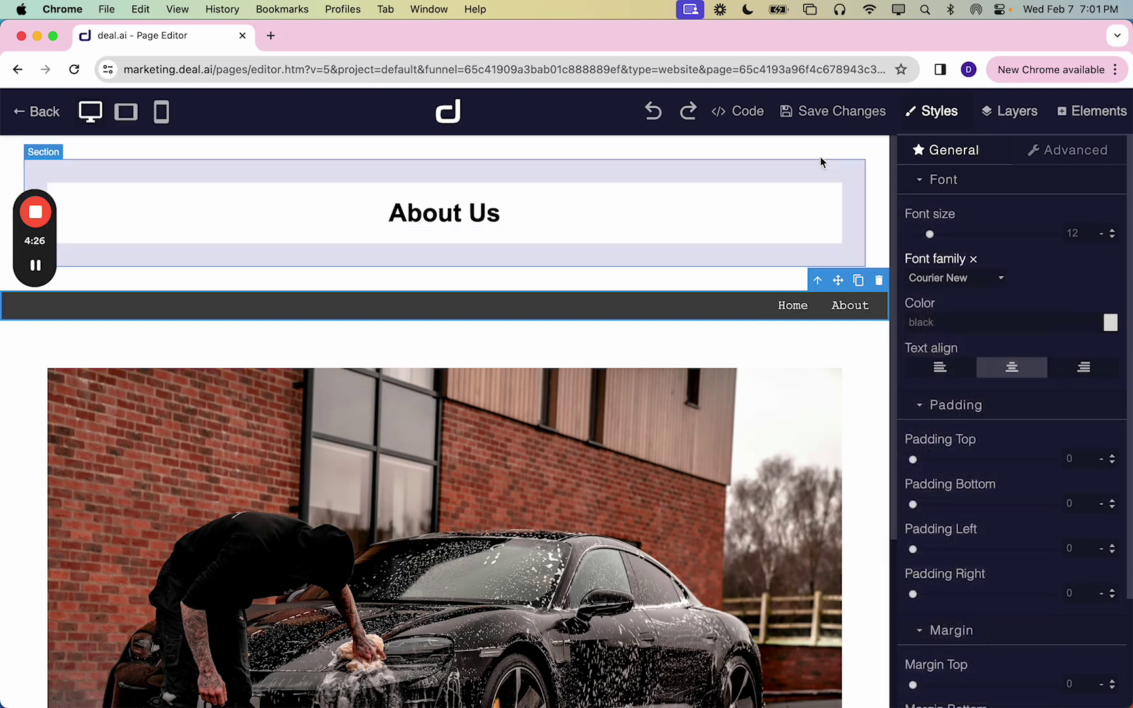
Save the About page changes and return to the website's page overview
left_click(834, 115)
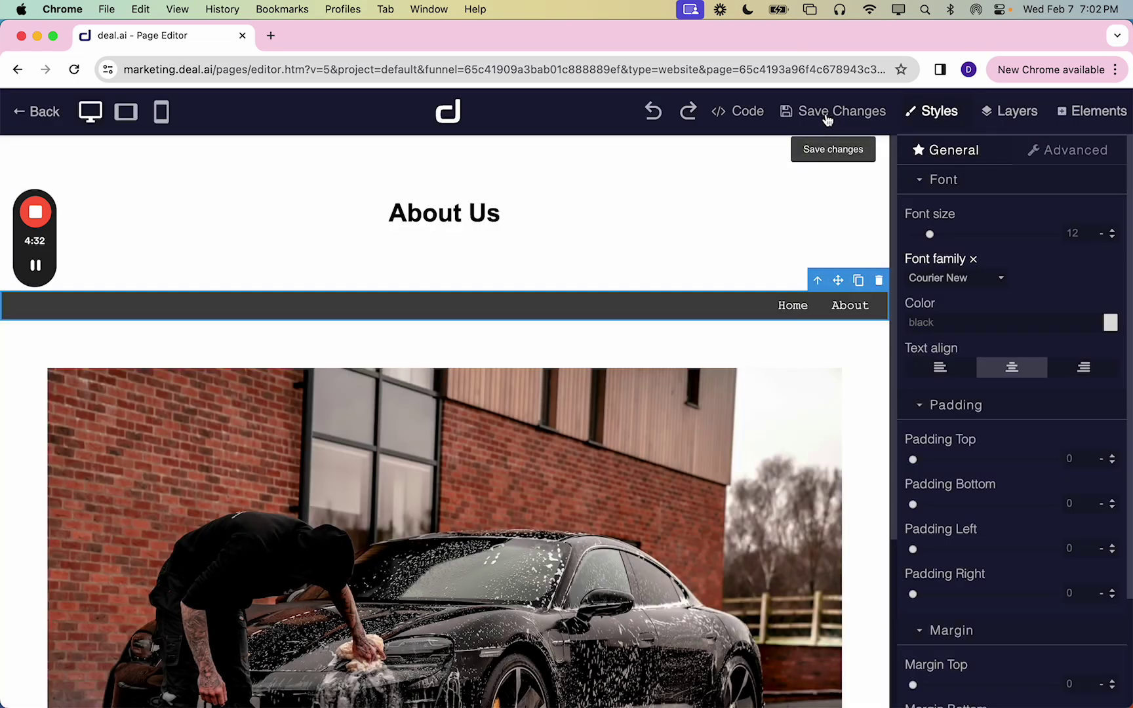
left_click(25, 114)
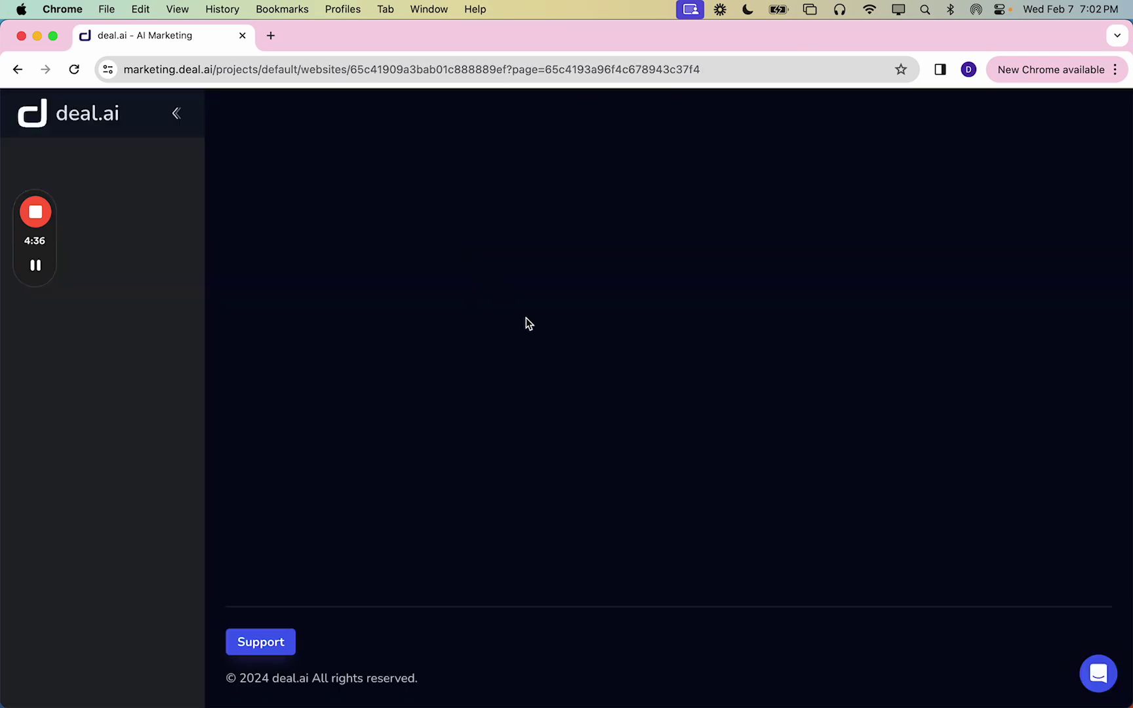
scroll(98, 459, "down", 2)
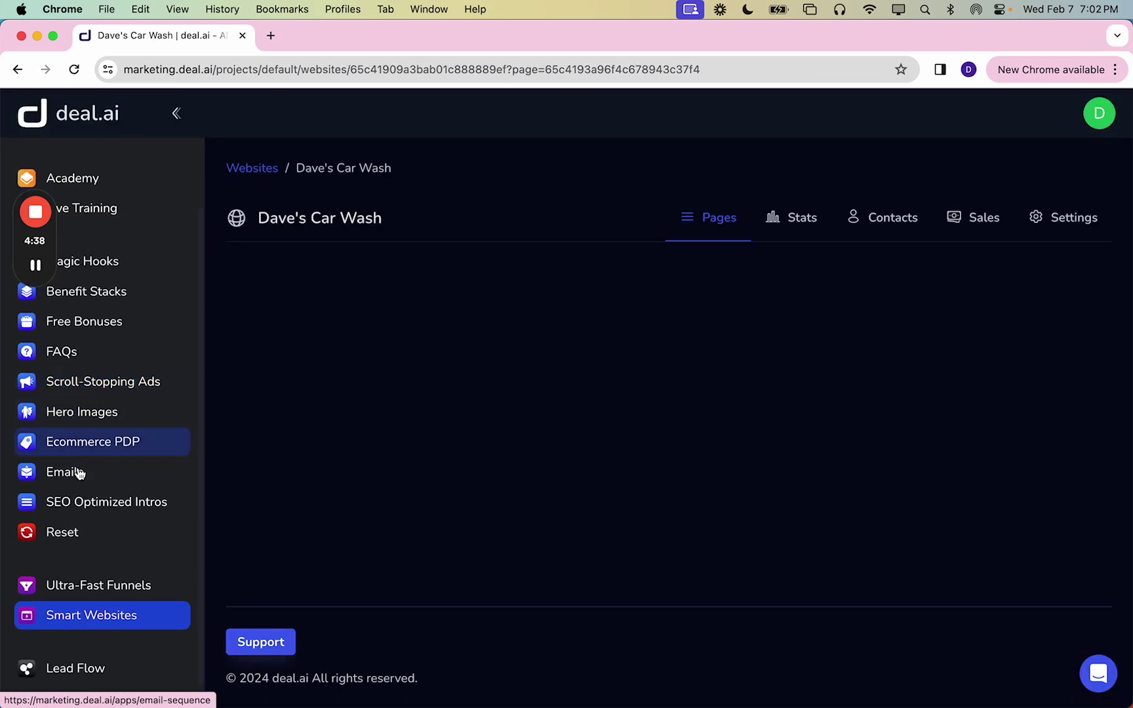
Preview the Home page in a new tab, follow its menu link to About, and close the preview
left_click(342, 319)
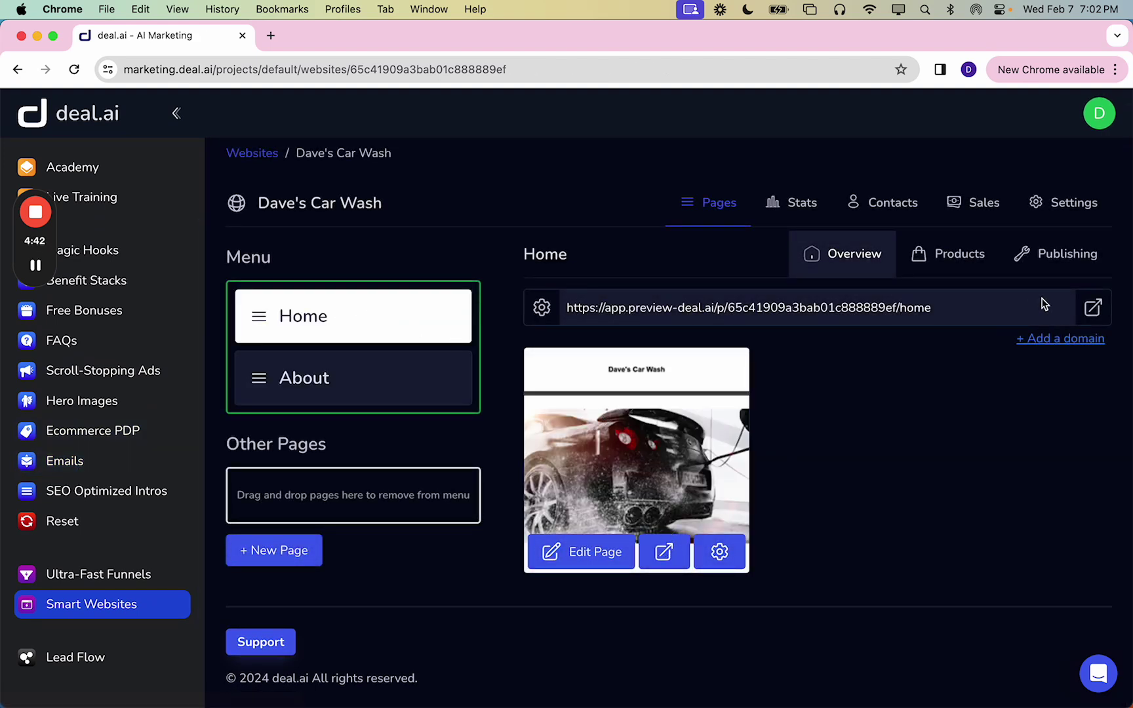
left_click(664, 553)
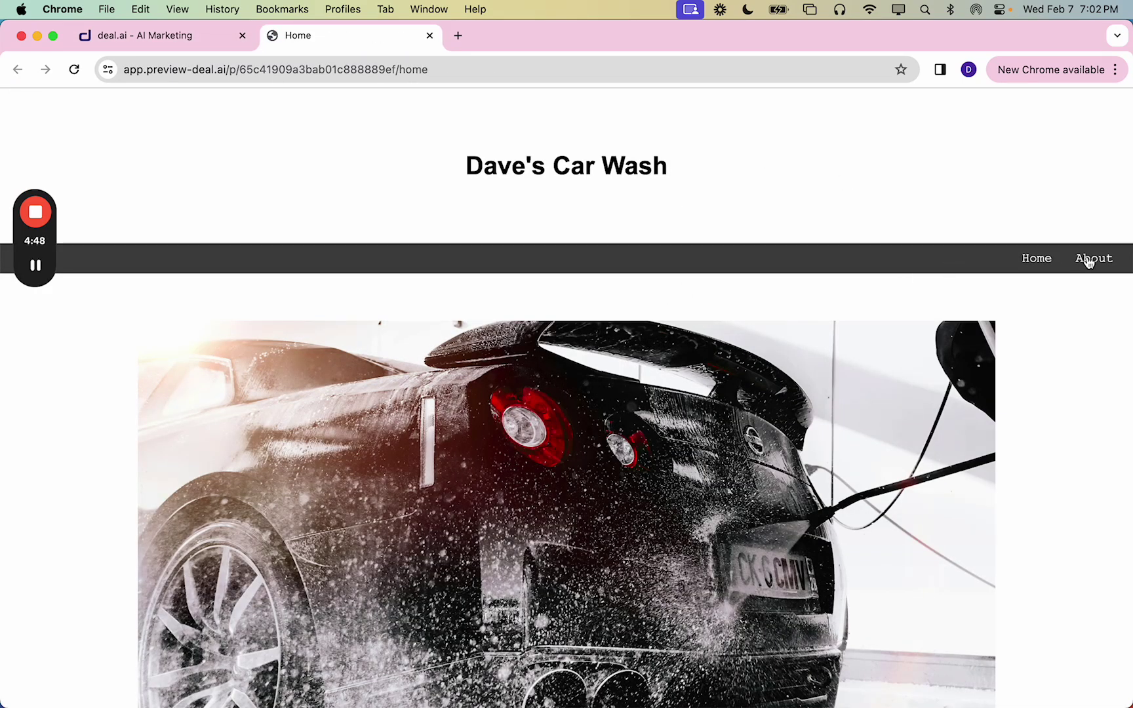
left_click(1107, 263)
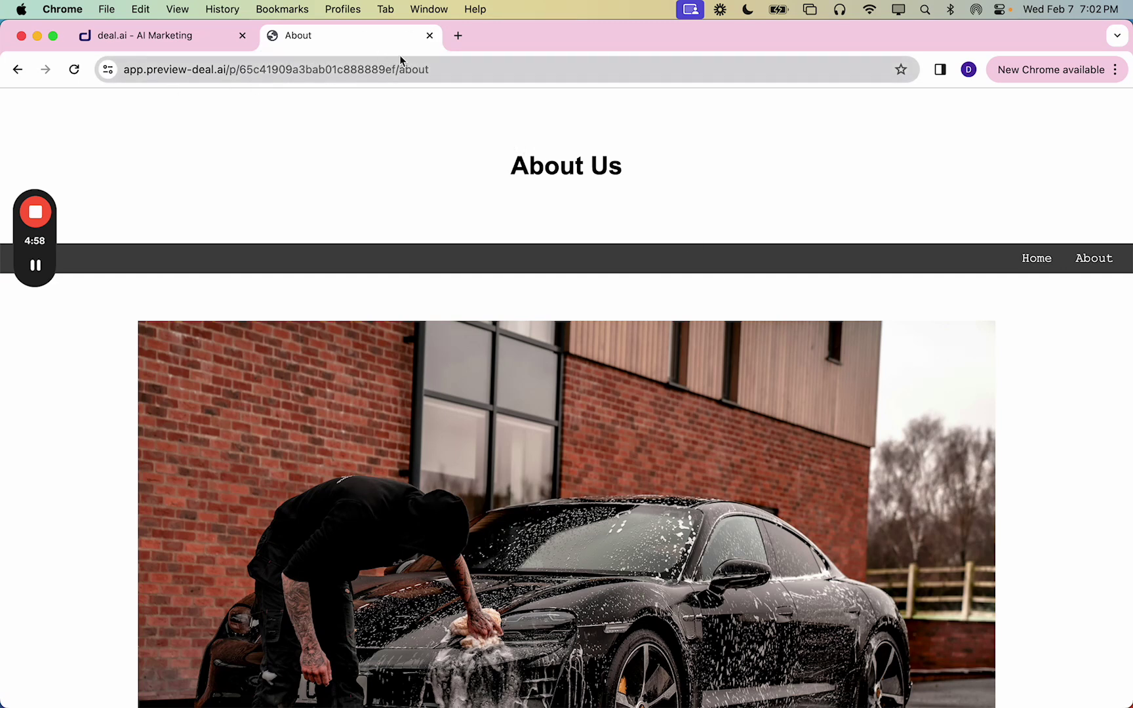
left_click(429, 35)
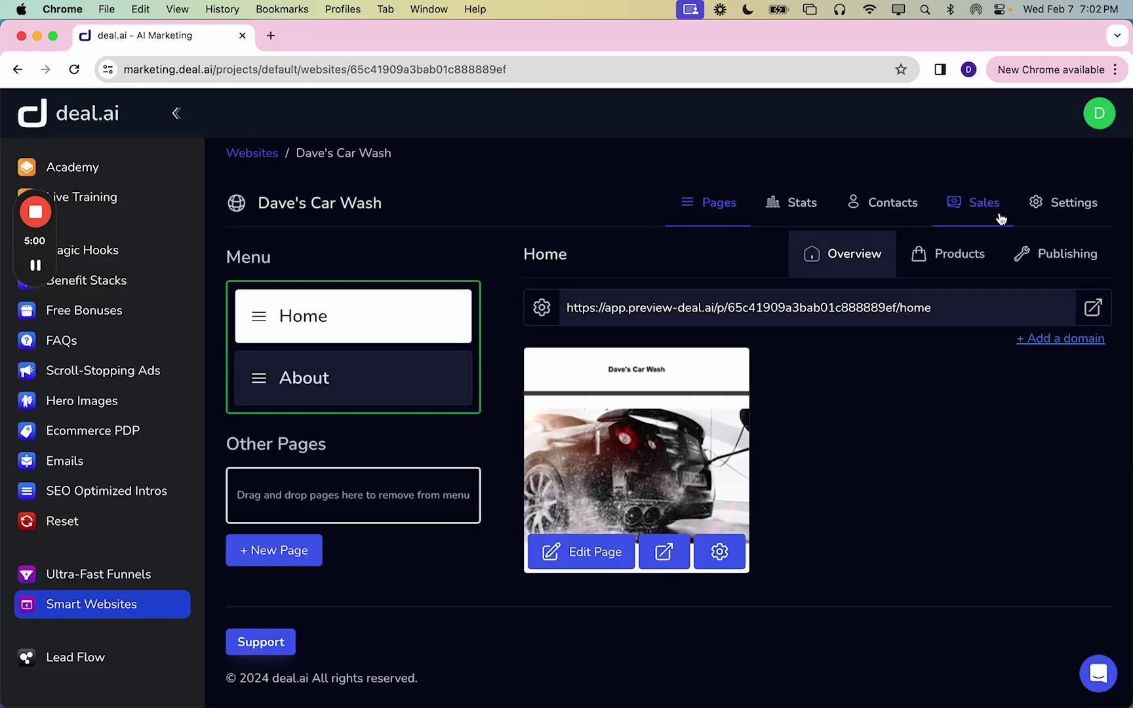
left_click(1040, 208)
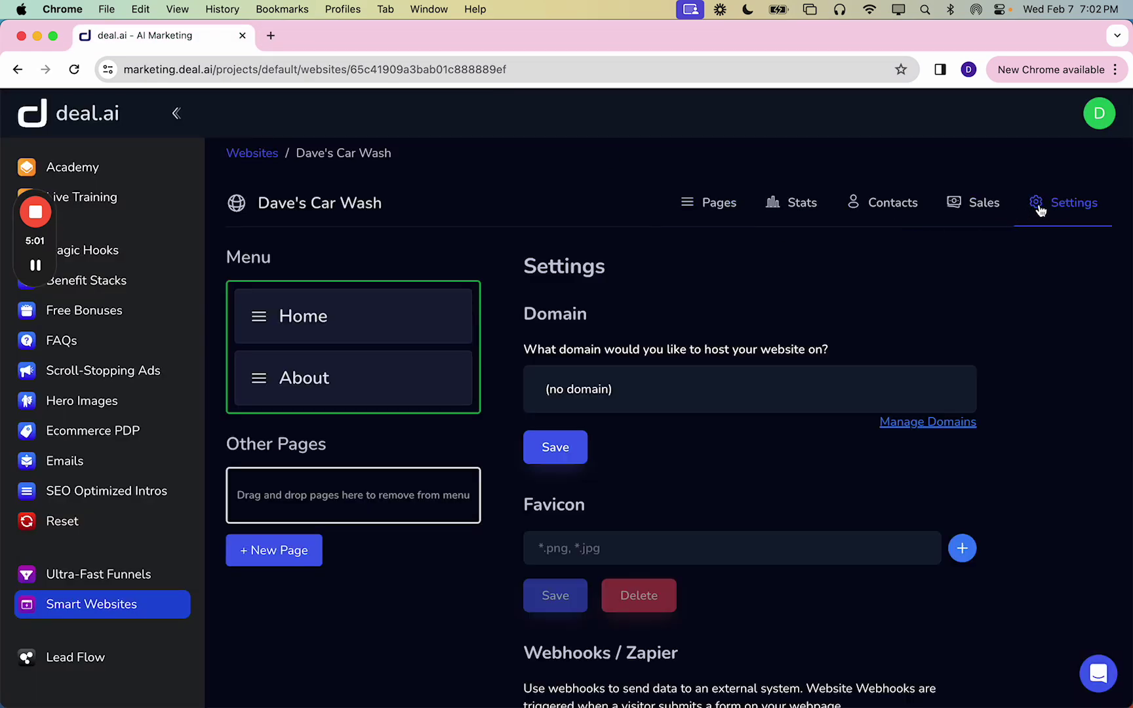
left_click(659, 392)
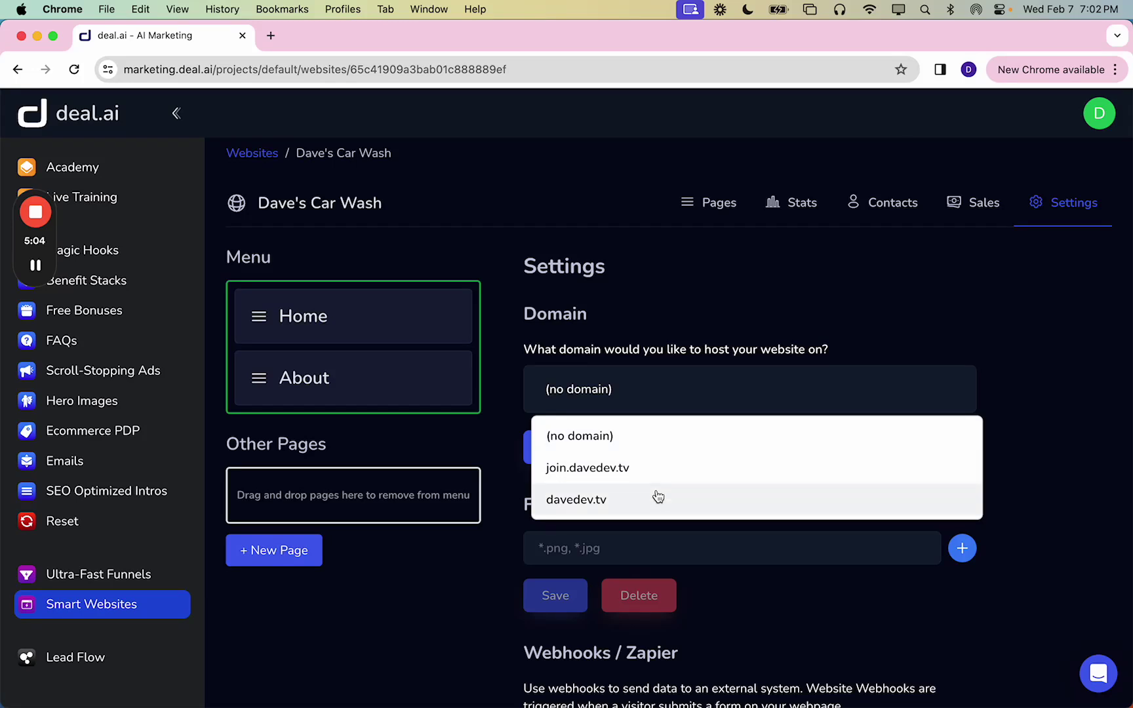
left_click(659, 497)
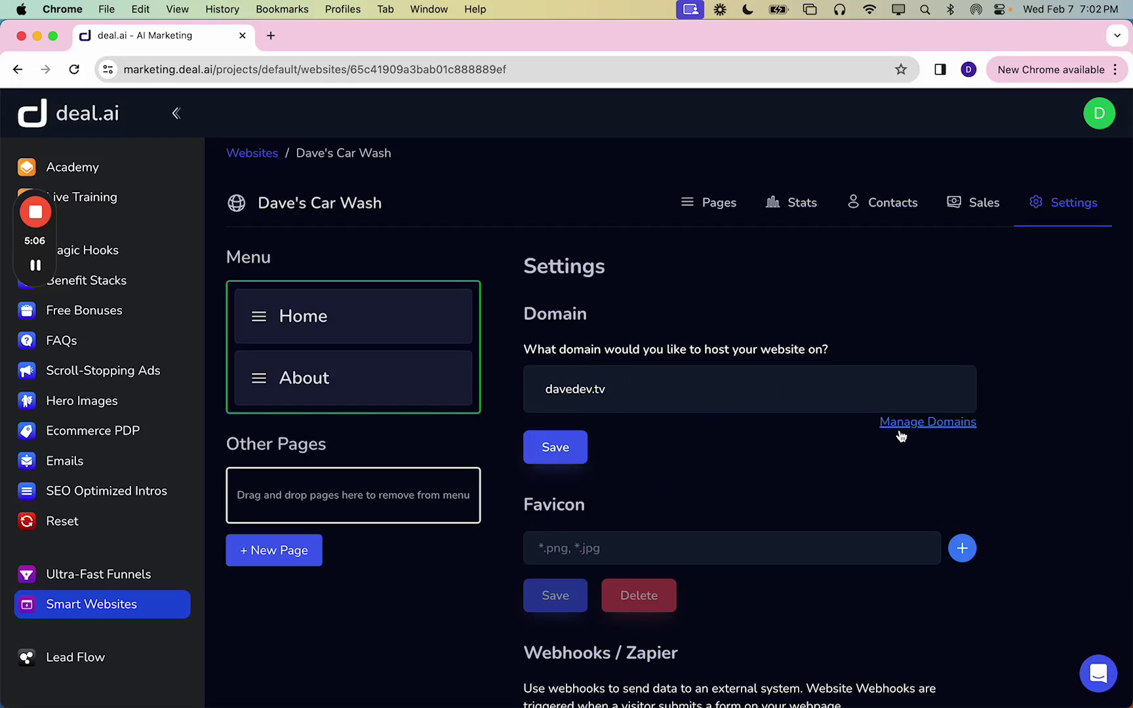
Examine the connection instructions for davedev.tv in the account's domain list, including the IP address for its A record, and close them
left_click(1099, 125)
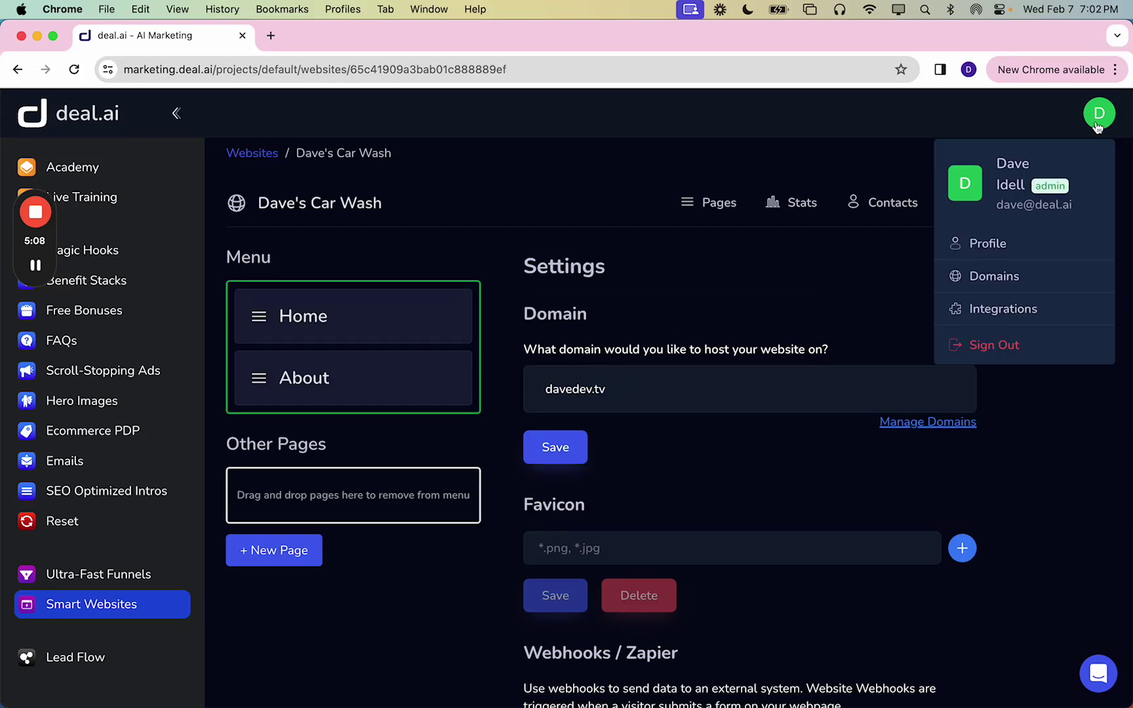
left_click(990, 280)
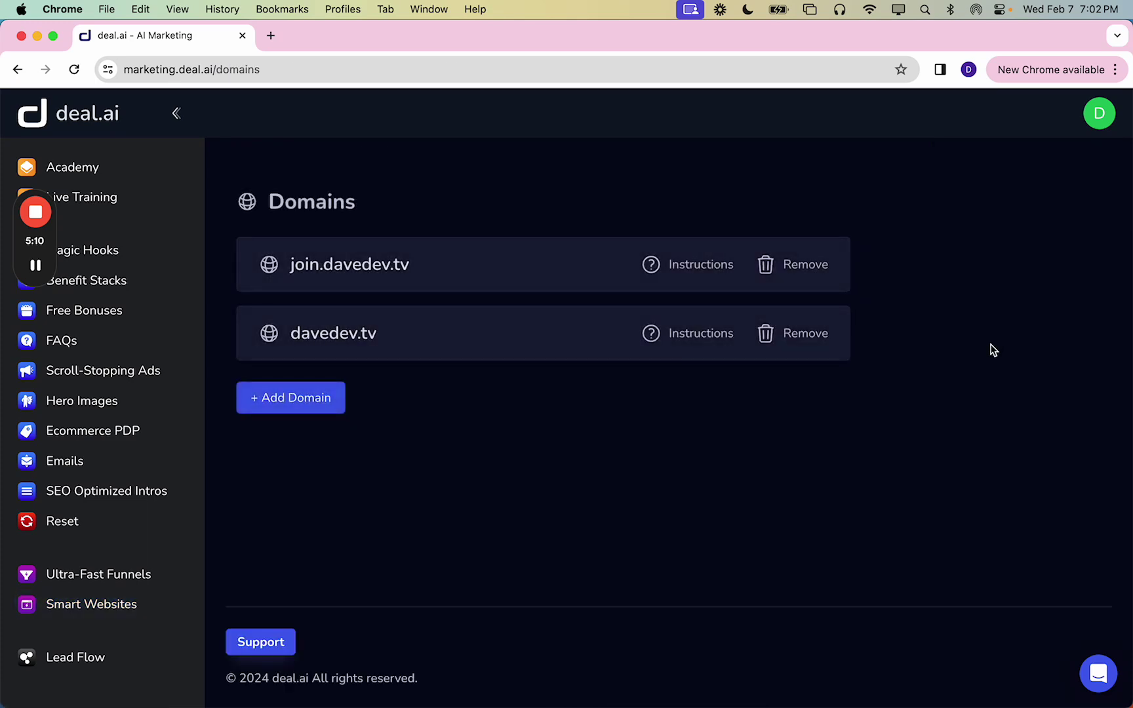
left_click(699, 345)
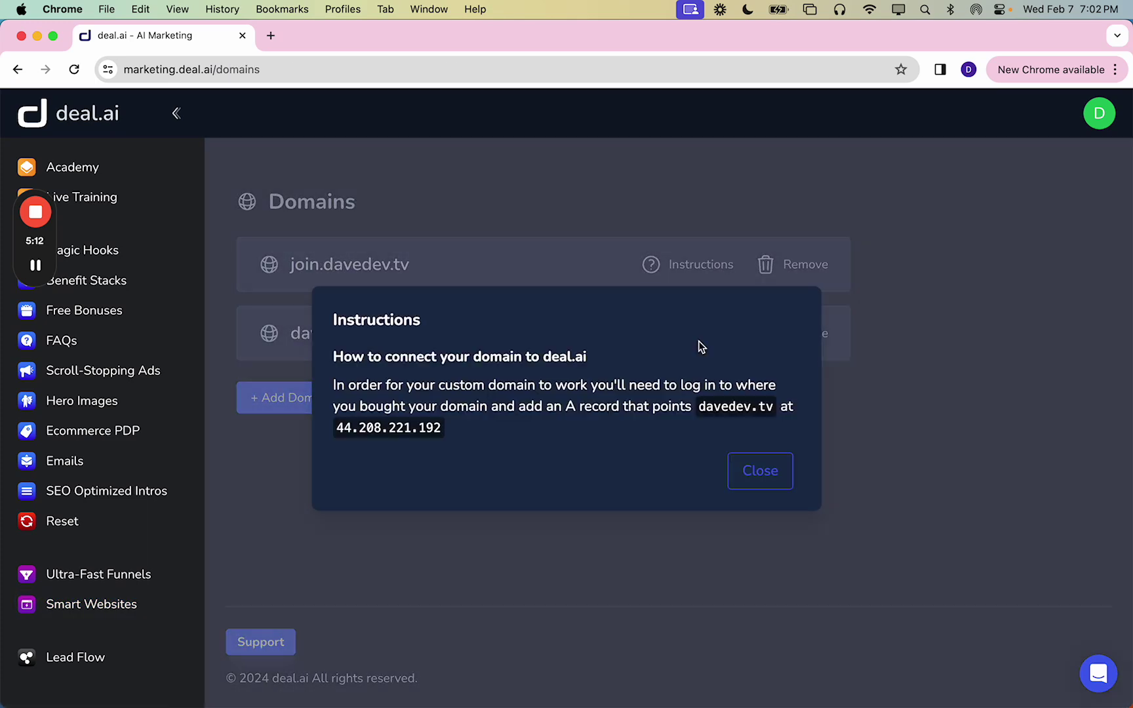
left_click_drag(349, 430, 430, 428)
left_click(430, 429)
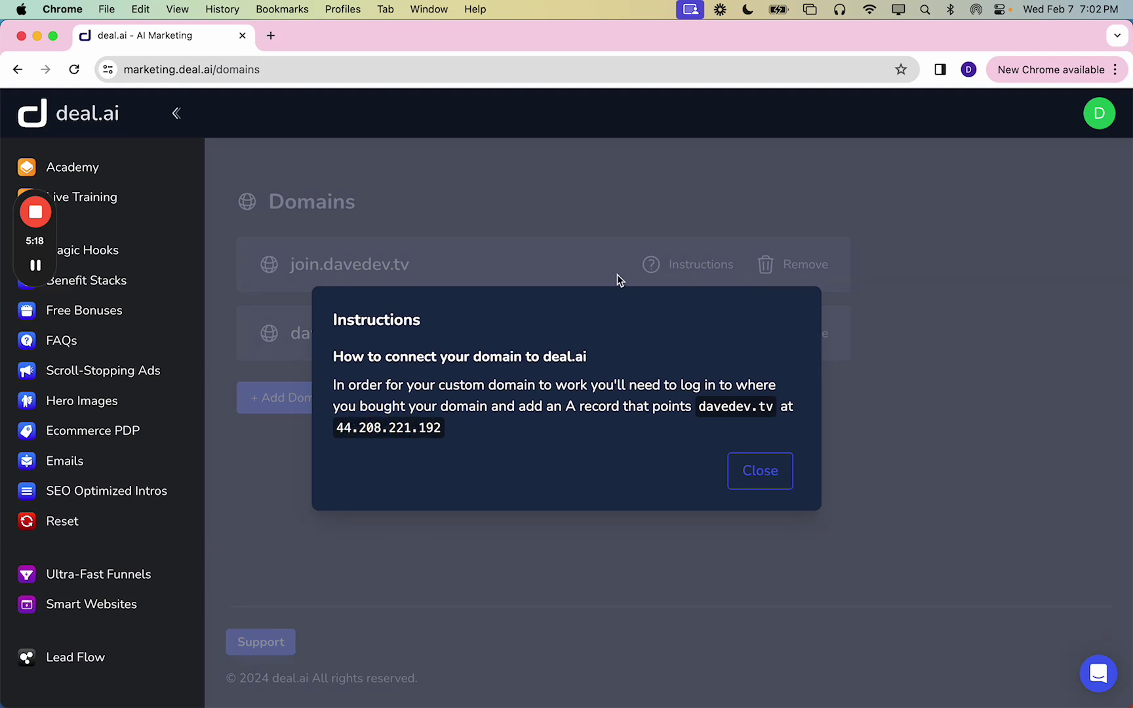
left_click(772, 468)
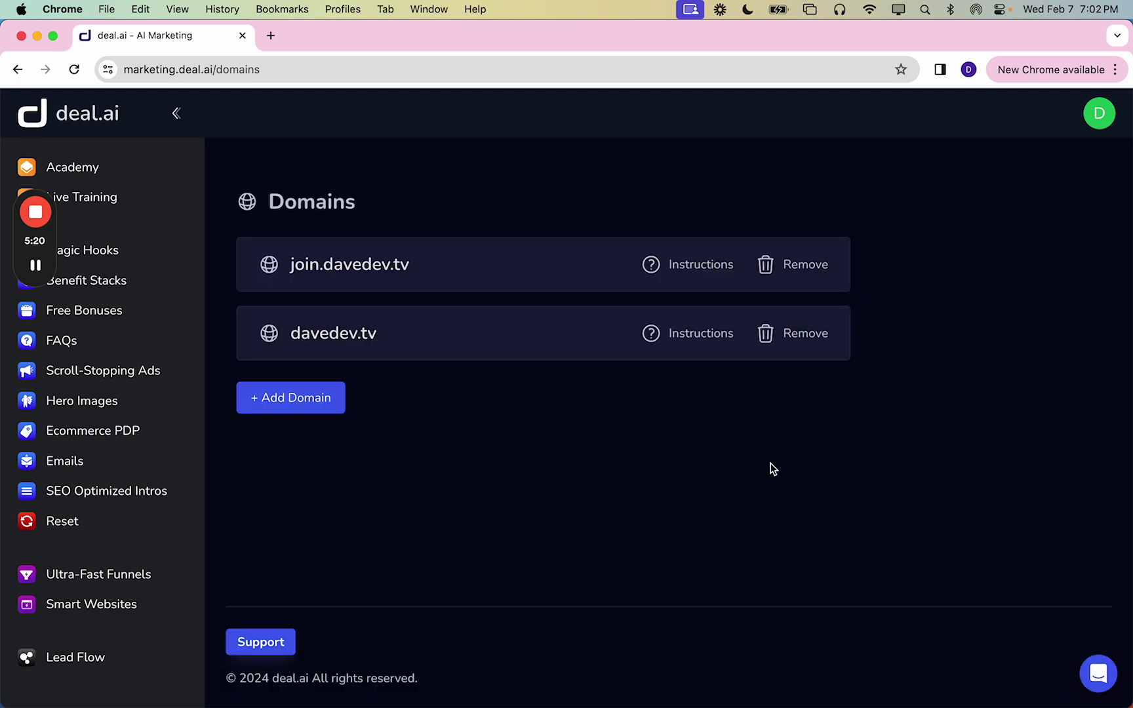
Return to the Dave's Car Wash website settings, set its hosting domain to davedev.tv and save the domain
key("super+bracketleft")
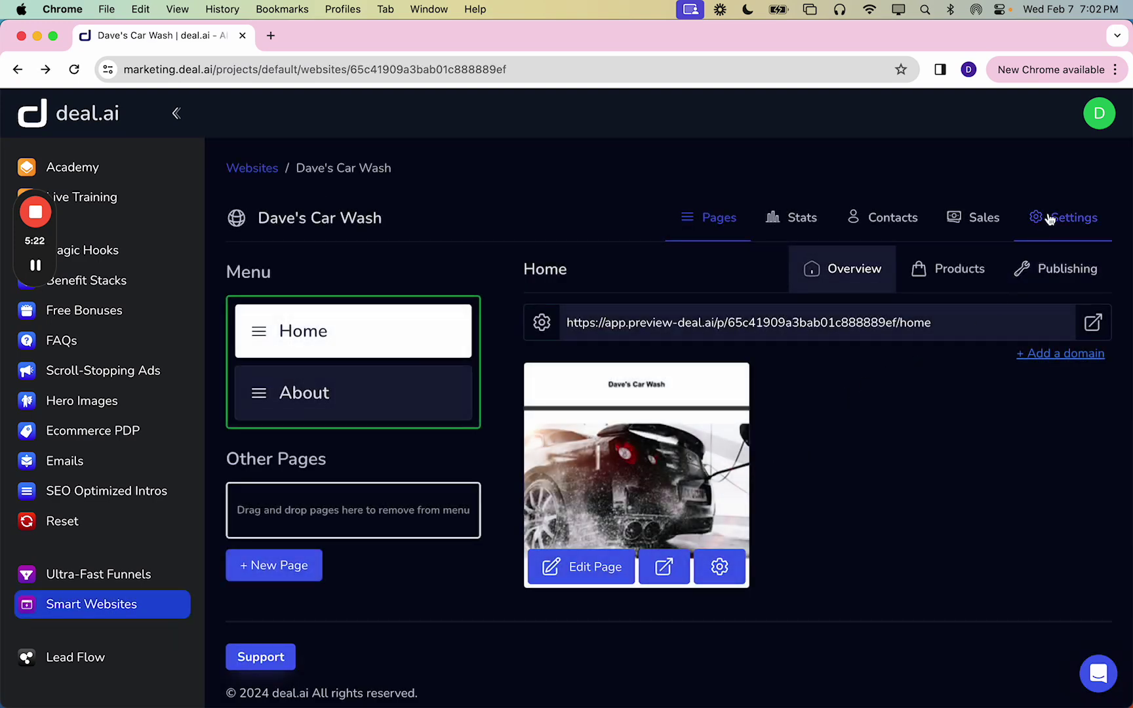
left_click(1051, 218)
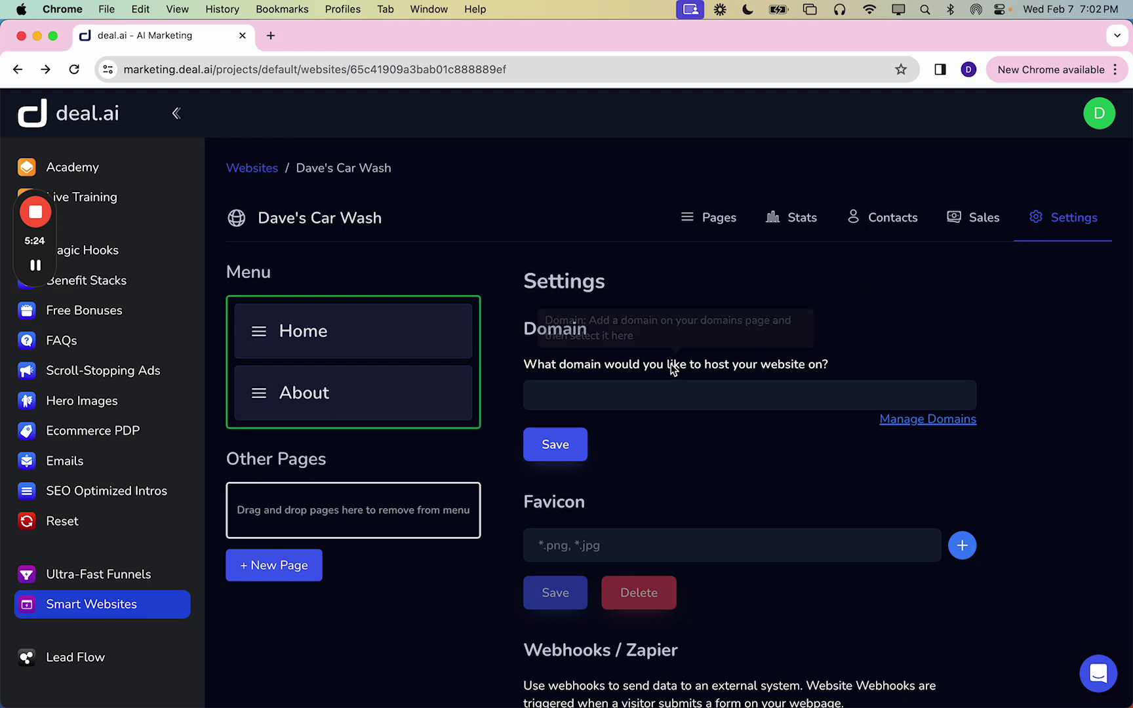
left_click(665, 400)
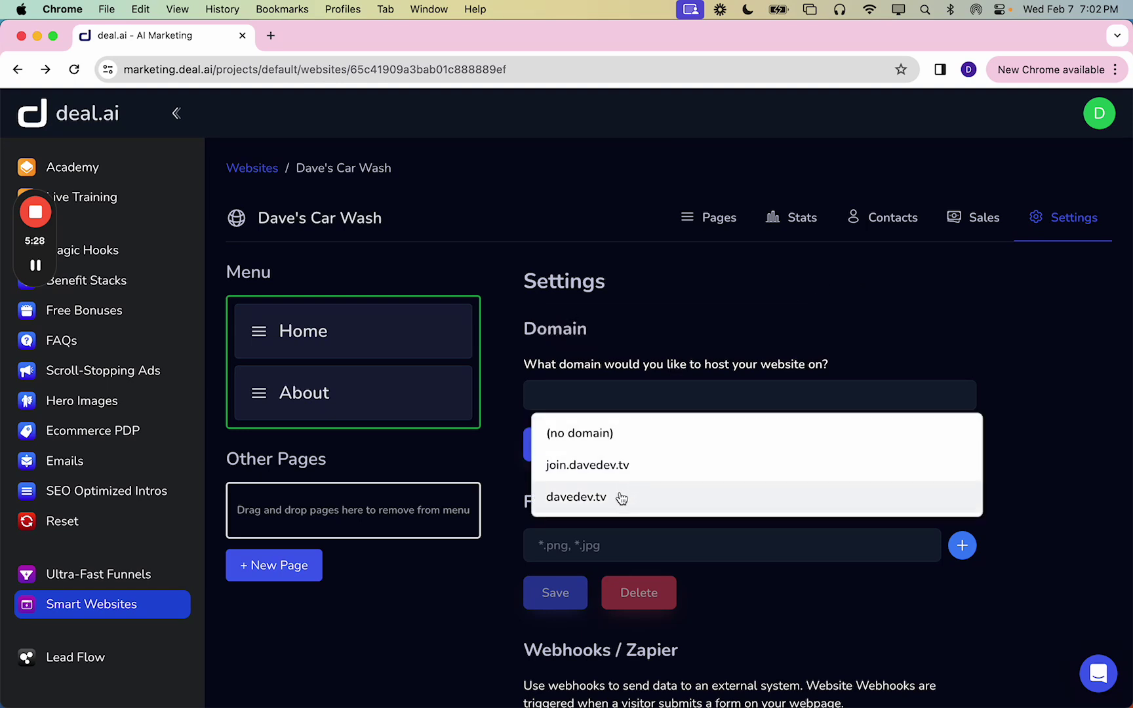
left_click(561, 498)
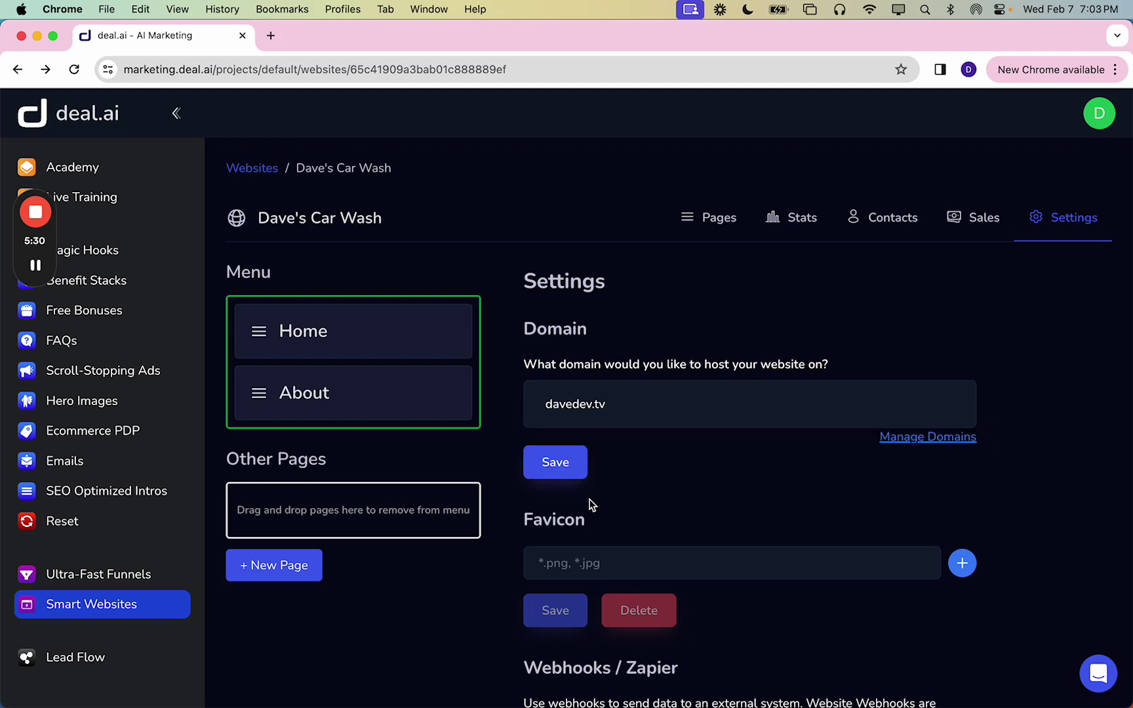
left_click(547, 475)
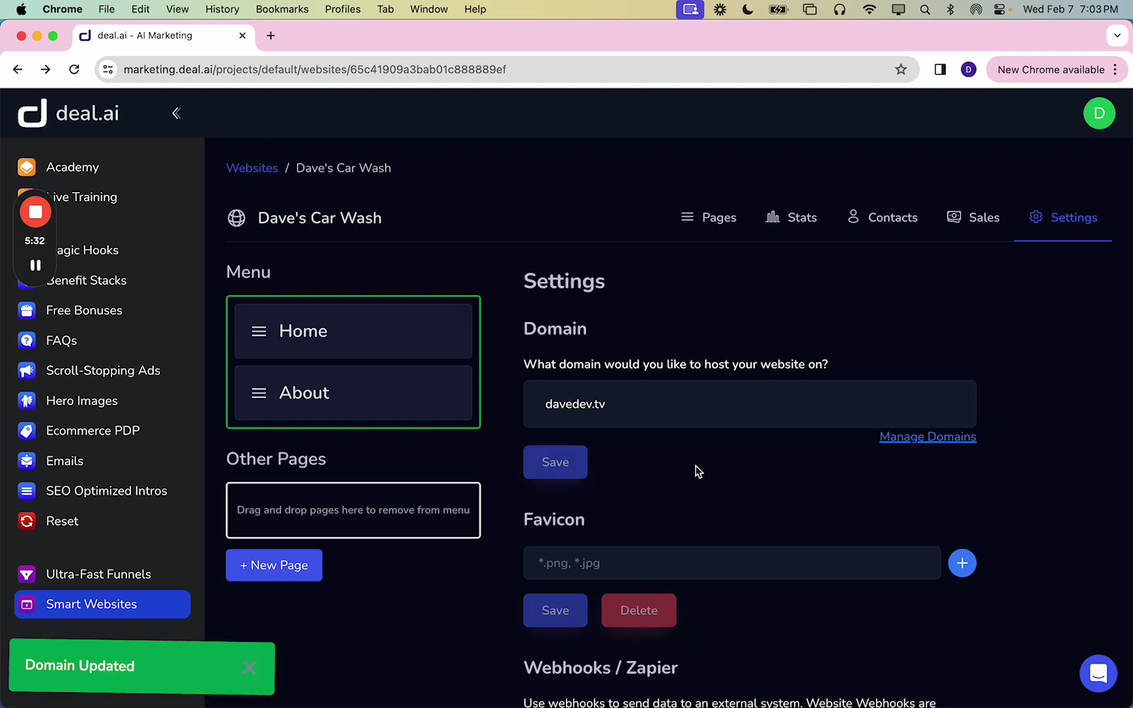
Check the Home page's web address in its overview and inspect its path in the publishing settings
left_click(334, 343)
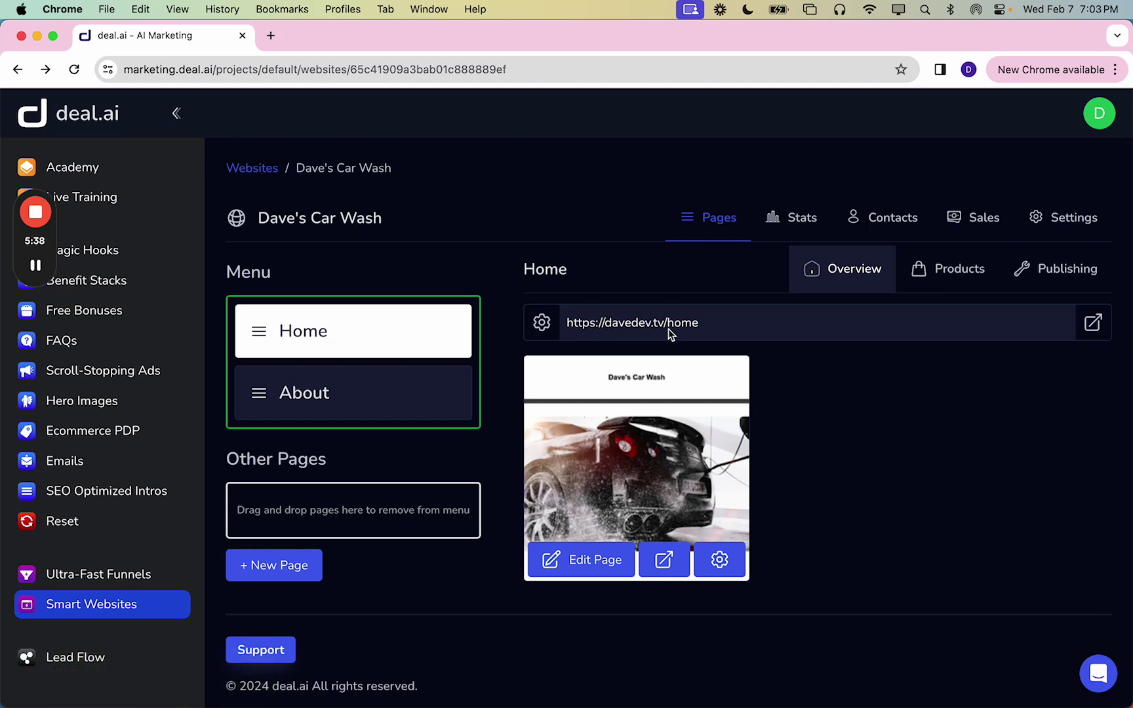
left_click(1059, 271)
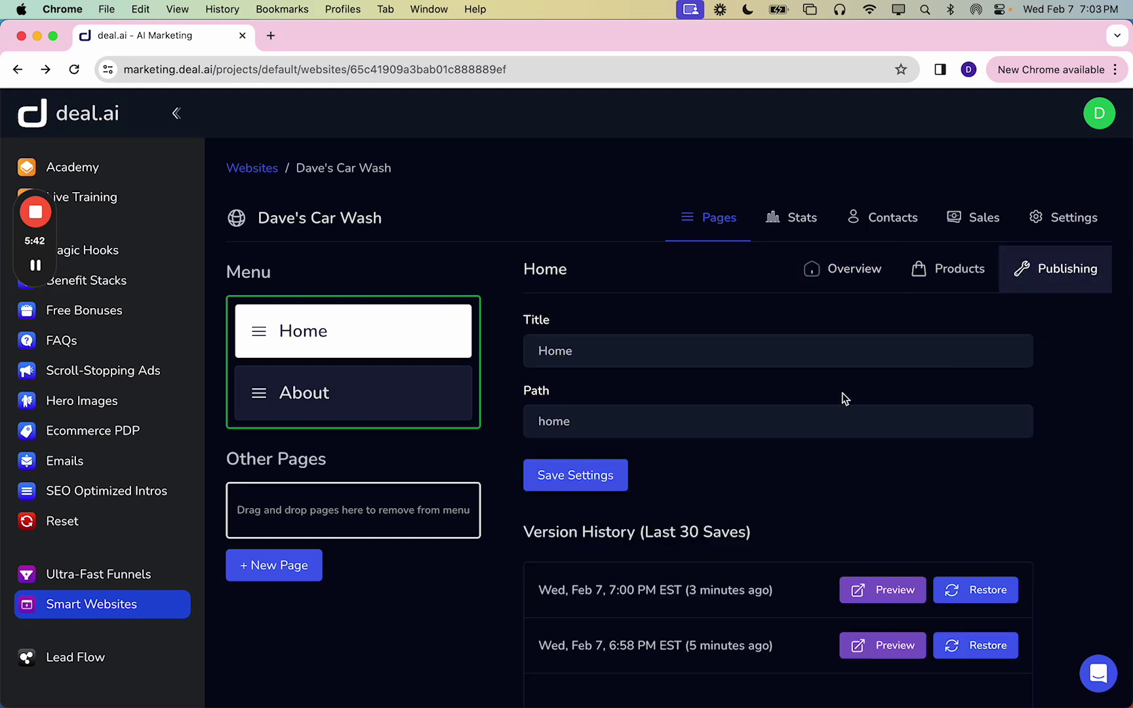
double_click(554, 422)
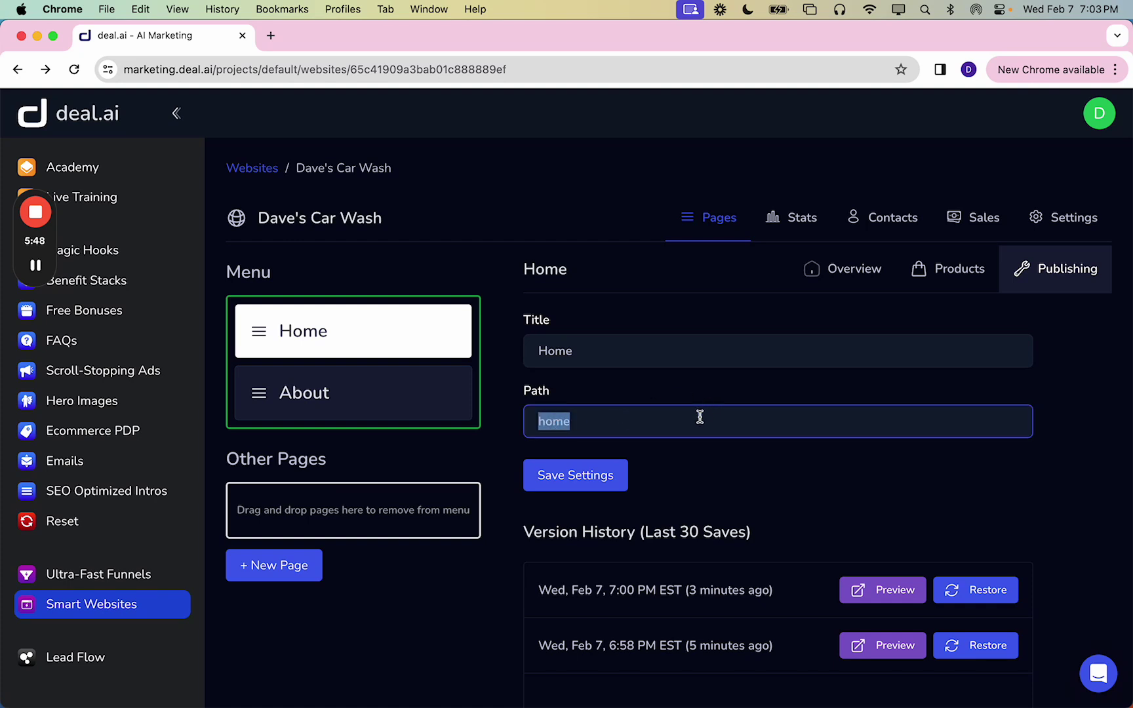
Open the live Home page from its overview, follow the menu links to About and back to Home, and close the live site
left_click(835, 282)
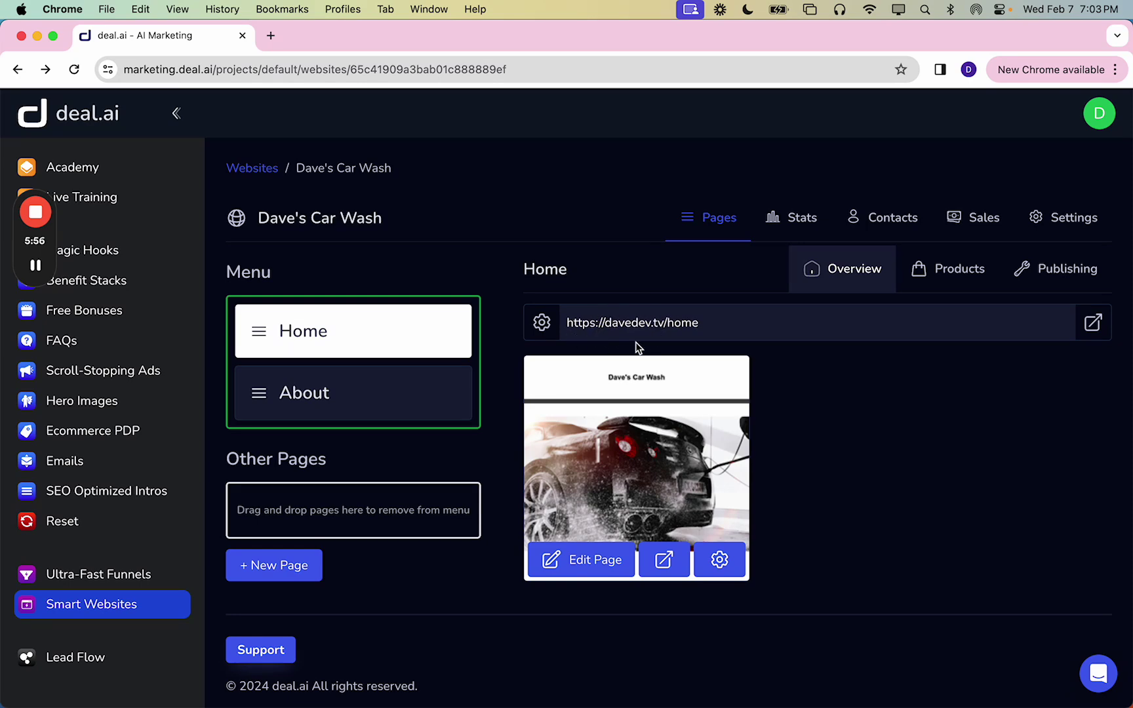
left_click(1091, 323)
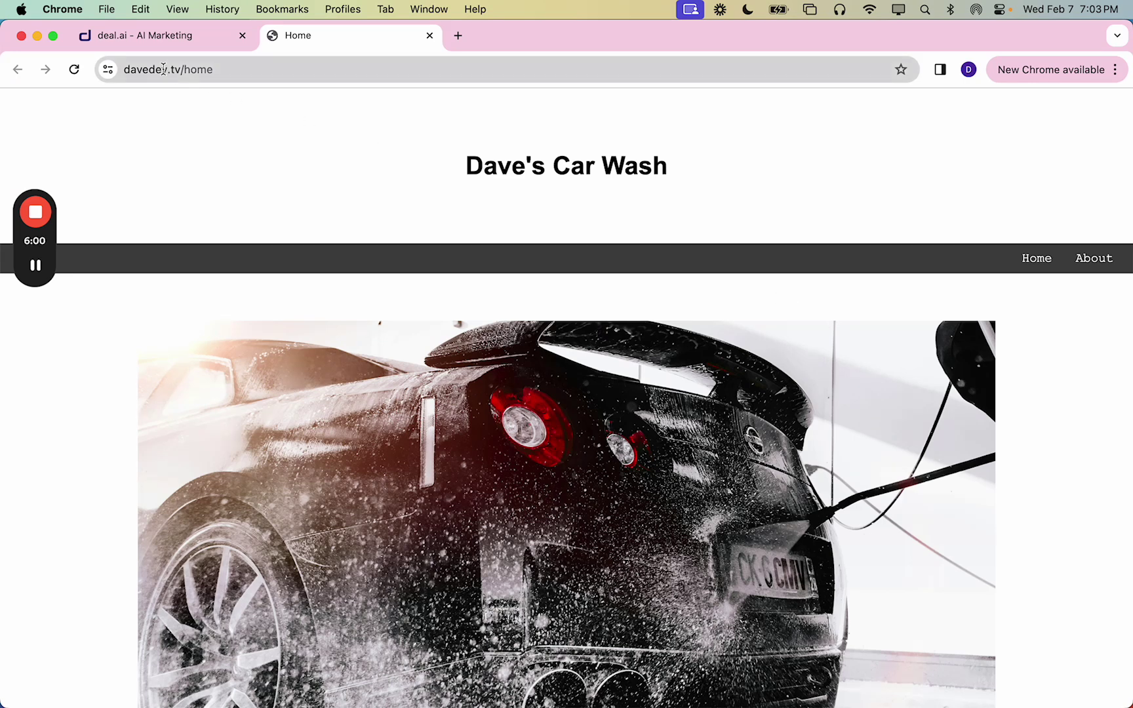
left_click(1091, 262)
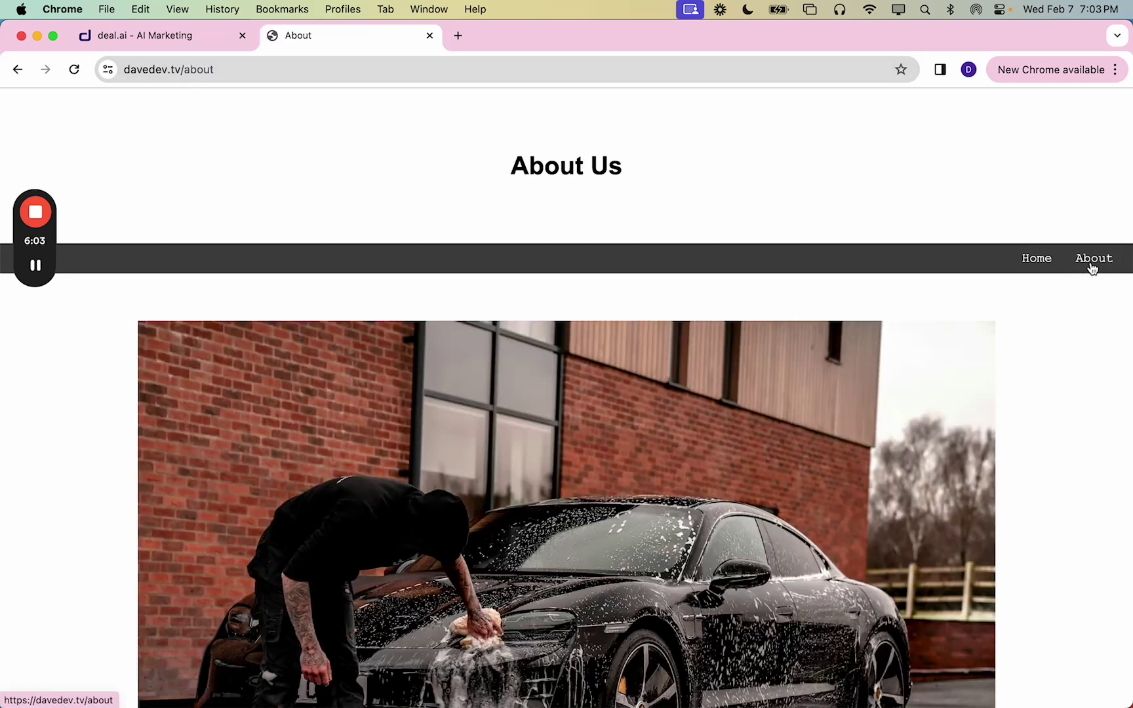
left_click(1044, 262)
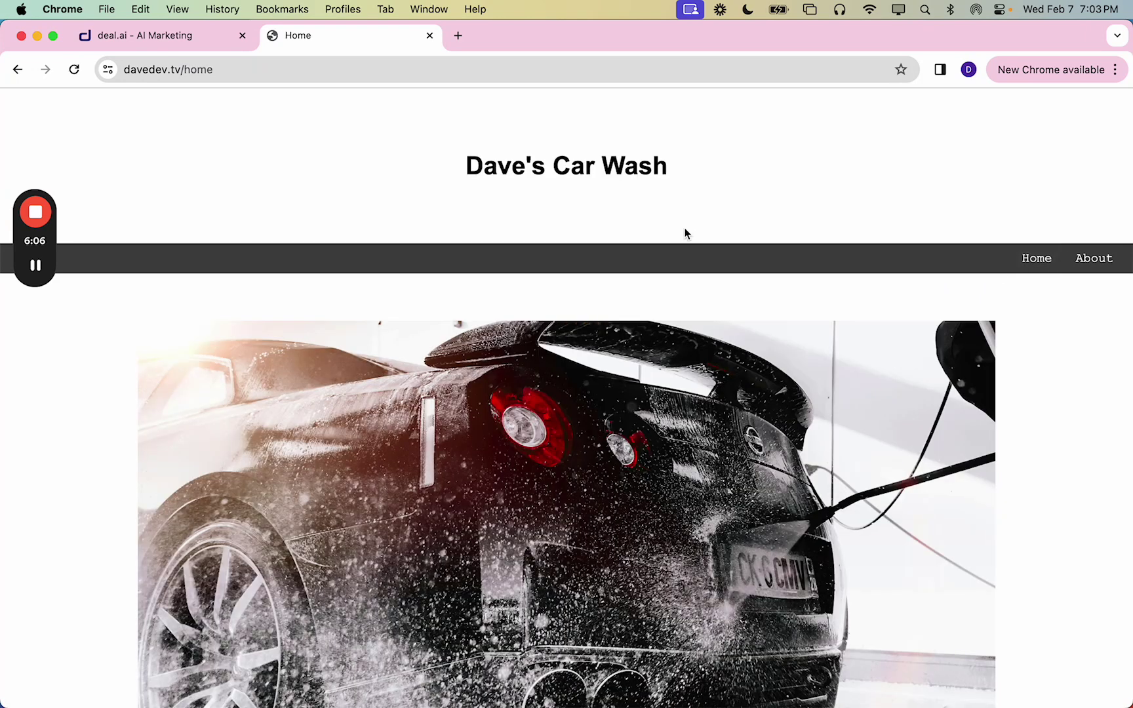
left_click(430, 36)
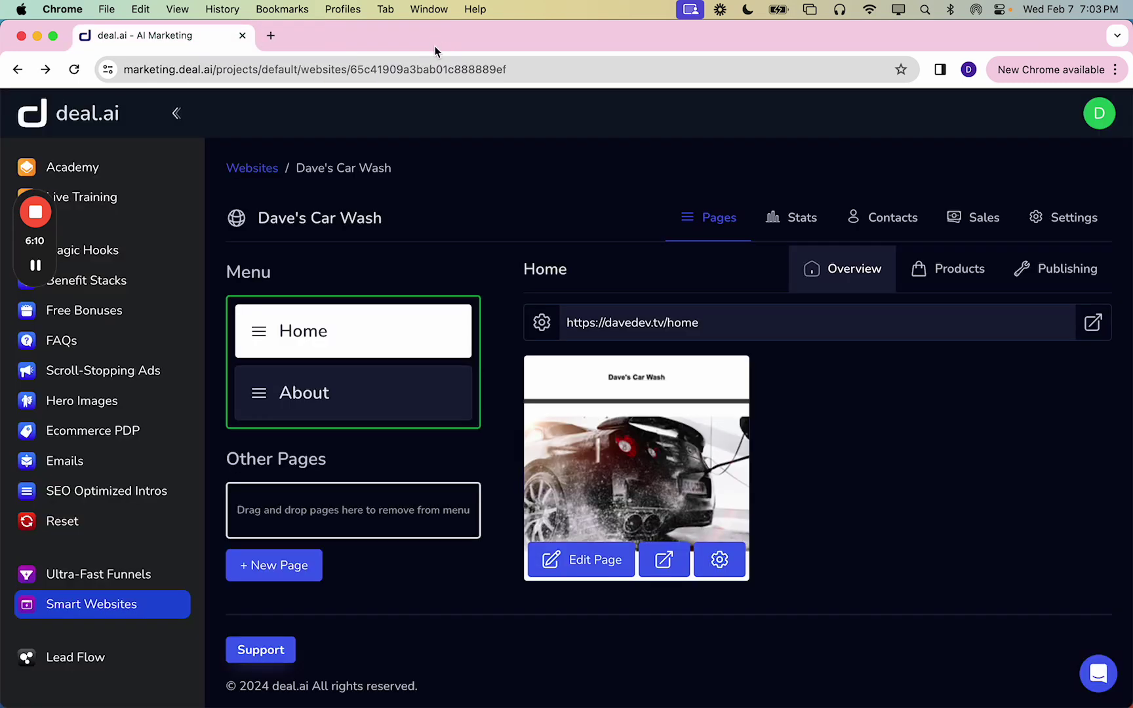